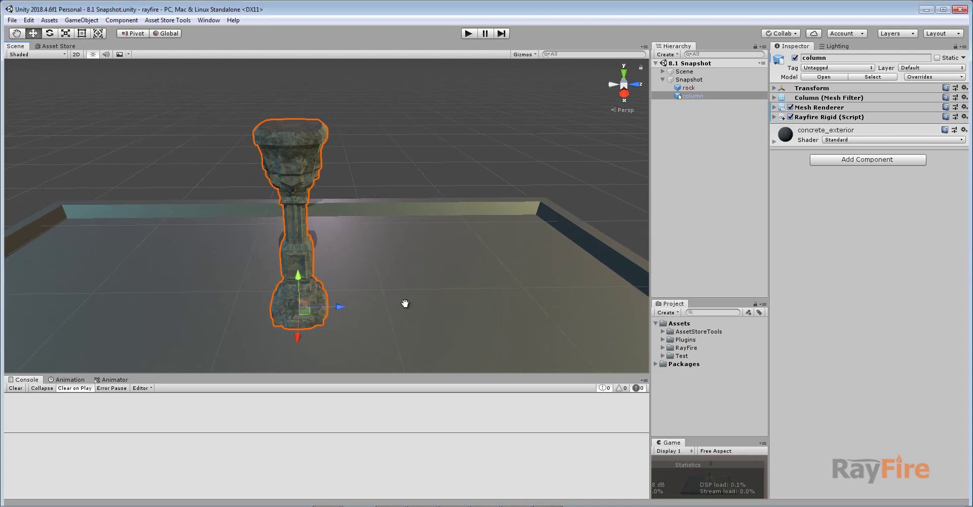
Step: Examine the column standing on the floor and the rock hanging above it in the scene
{"action": "scroll", "coordinate": [395, 291], "scroll_direction": "down", "scroll_amount": 3}
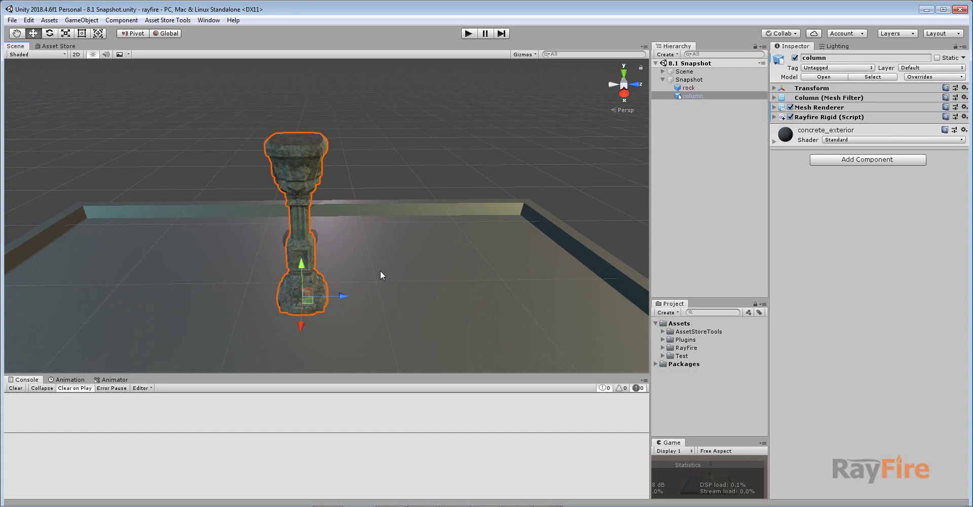
{"action": "middle_click_drag", "start_coordinate": [381, 272], "coordinate": [364, 289]}
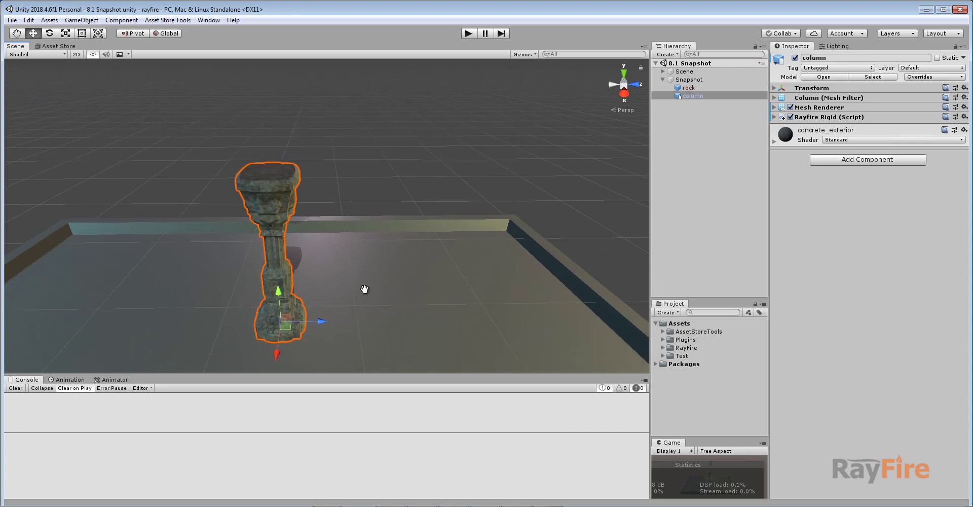
{"action": "scroll", "coordinate": [364, 288], "scroll_direction": "down", "scroll_amount": 3}
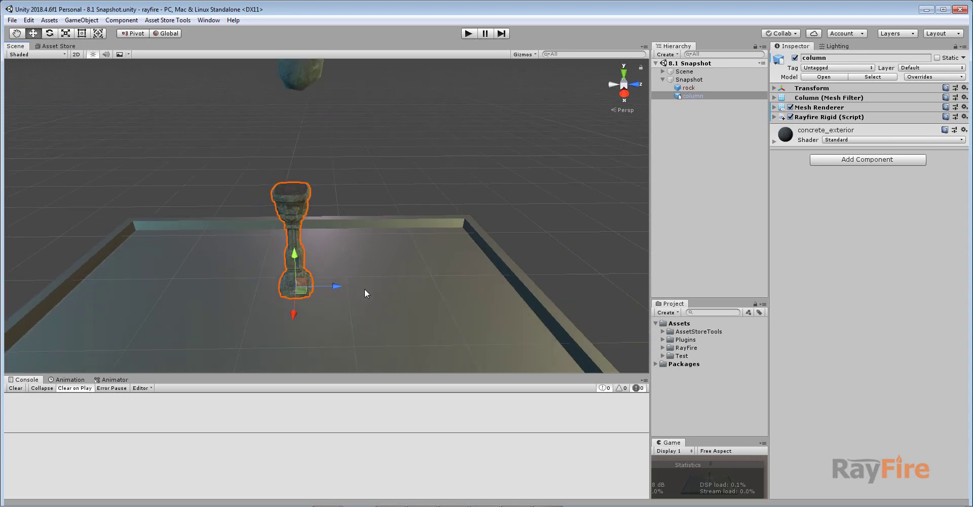
{"action": "middle_click_drag", "start_coordinate": [337, 278], "coordinate": [333, 295]}
{"action": "left_click_drag", "start_coordinate": [328, 308], "coordinate": [324, 300]}
{"action": "key", "text": "ctrl+z"}
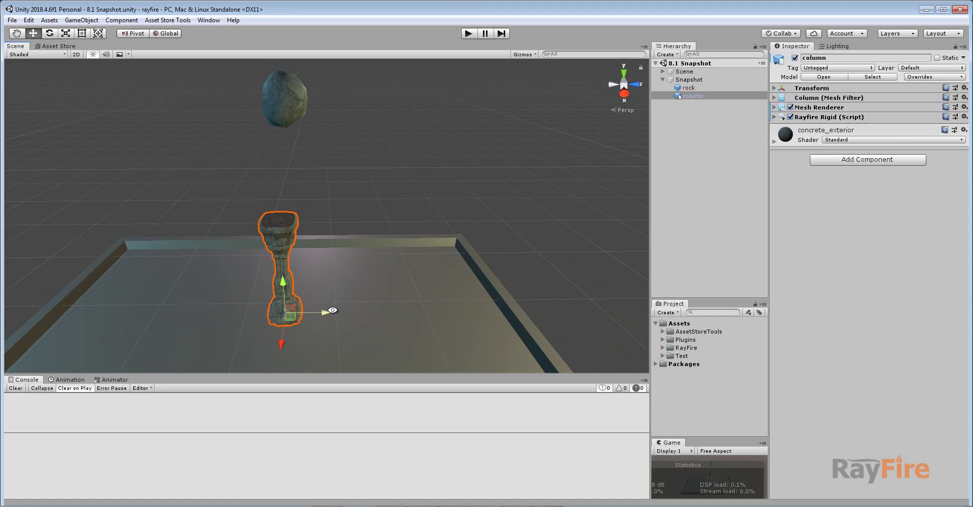
{"action": "middle_click_drag", "start_coordinate": [327, 304], "coordinate": [305, 264]}
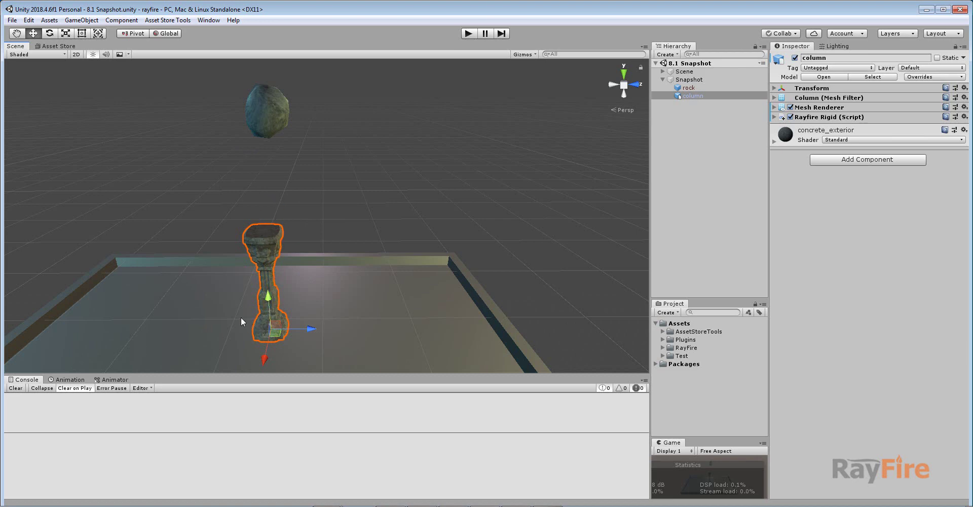
{"action": "mouse_move", "coordinate": [241, 317]}
{"action": "middle_mouse_down"}
{"action": "mouse_move", "coordinate": [238, 307]}
{"action": "mouse_move", "coordinate": [234, 316]}
{"action": "middle_mouse_up"}
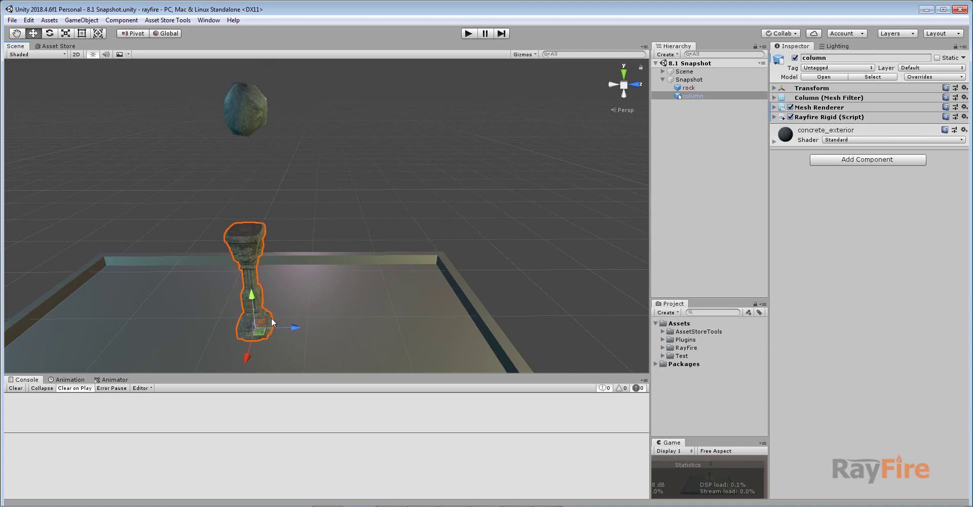
{"action": "middle_click_drag", "start_coordinate": [272, 320], "coordinate": [253, 304]}
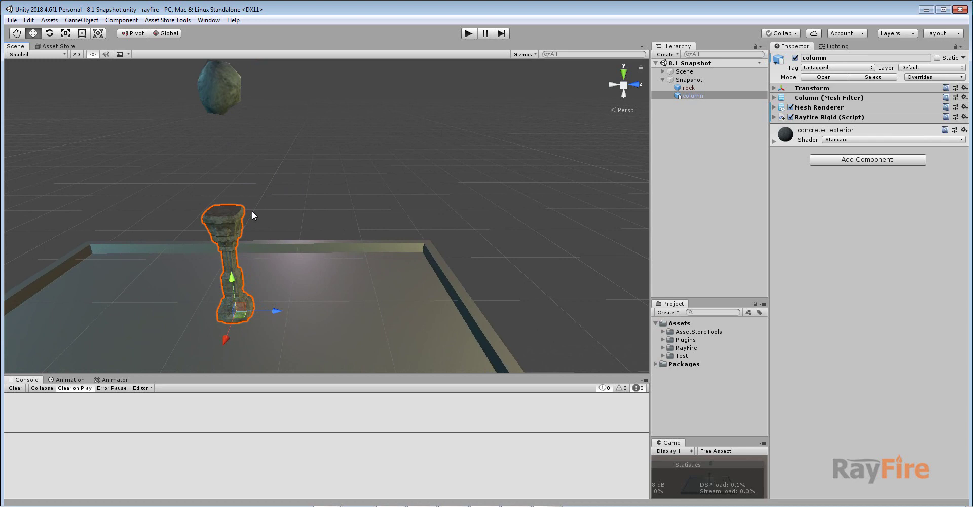
{"action": "middle_click_drag", "start_coordinate": [260, 225], "coordinate": [254, 234]}
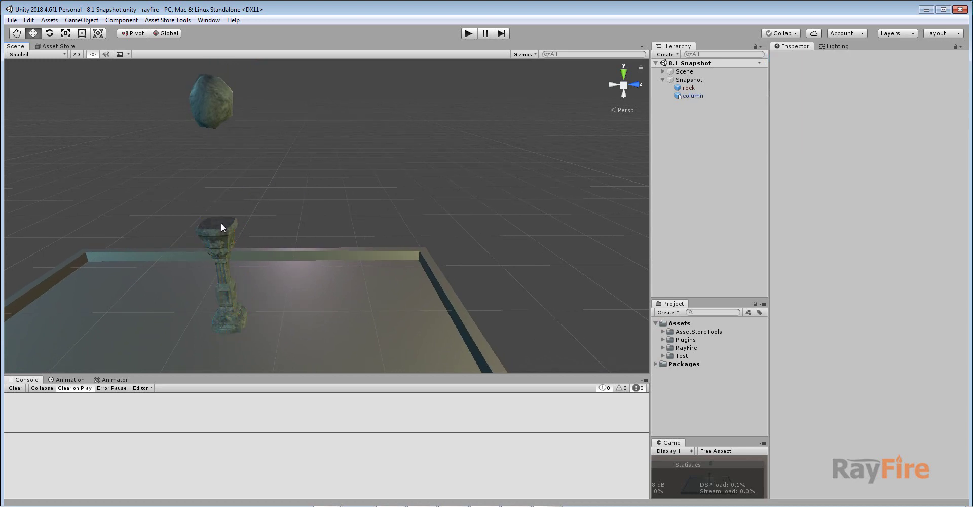
Step: Inspect the components of the rock, the Snapshot parent and the column, including the column's Rayfire Rigid settings
{"action": "left_click", "coordinate": [221, 106]}
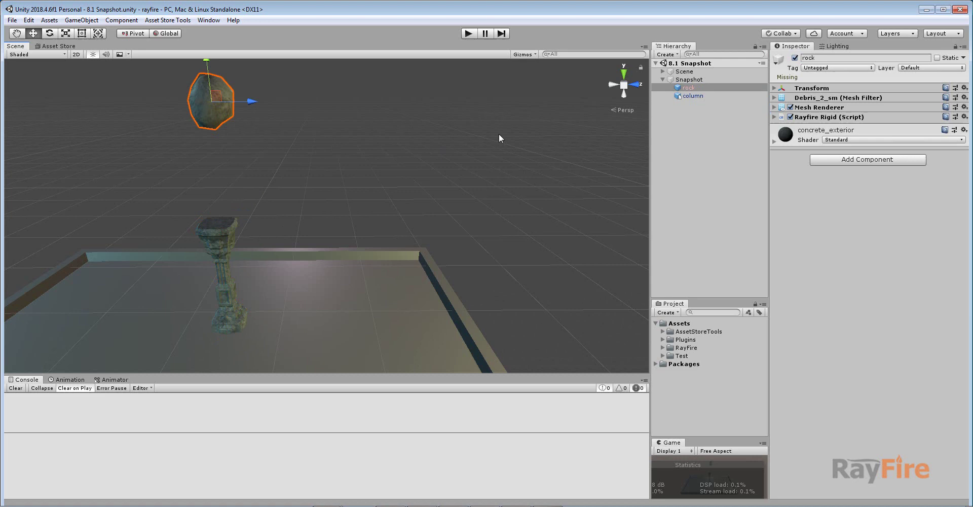
{"action": "left_click", "coordinate": [689, 80]}
{"action": "left_click", "coordinate": [691, 90]}
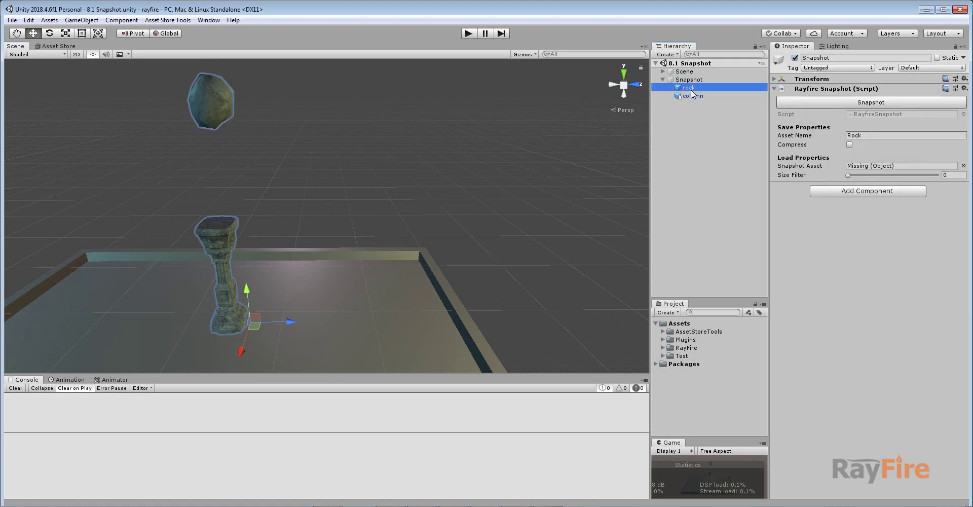
{"action": "left_click_drag", "start_coordinate": [691, 93], "coordinate": [693, 96]}
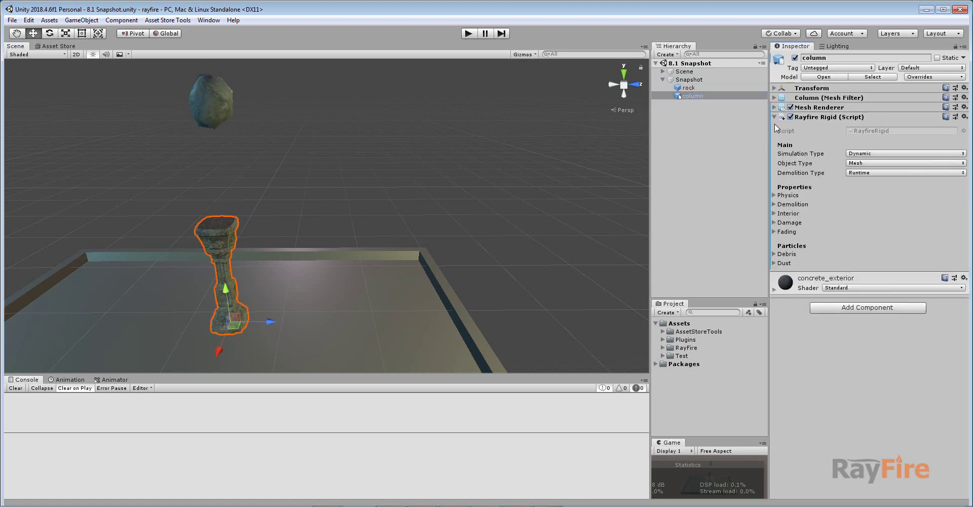
Step: Run the simulation so the rock demolishes the column, and pause it once the fragments have settled
{"action": "left_click", "coordinate": [470, 34]}
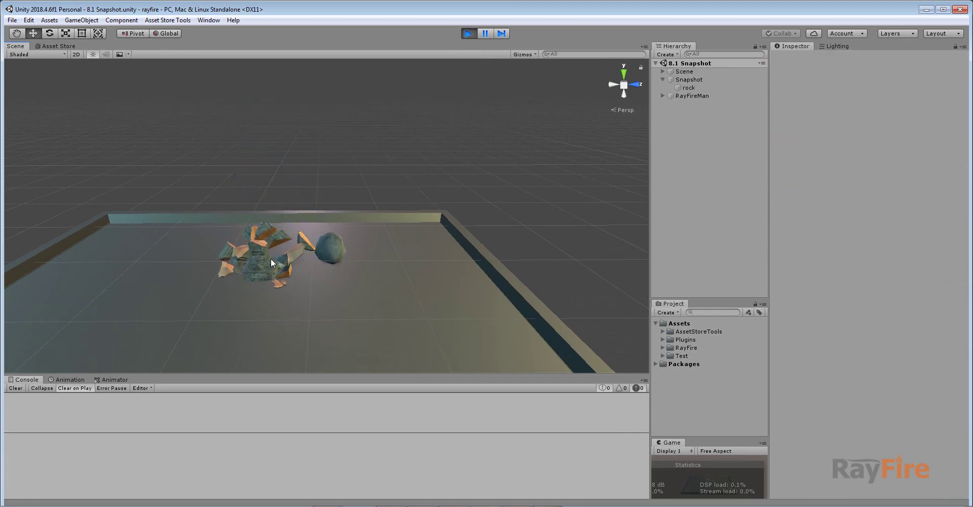
{"action": "scroll", "coordinate": [304, 248], "scroll_direction": "up", "scroll_amount": 3}
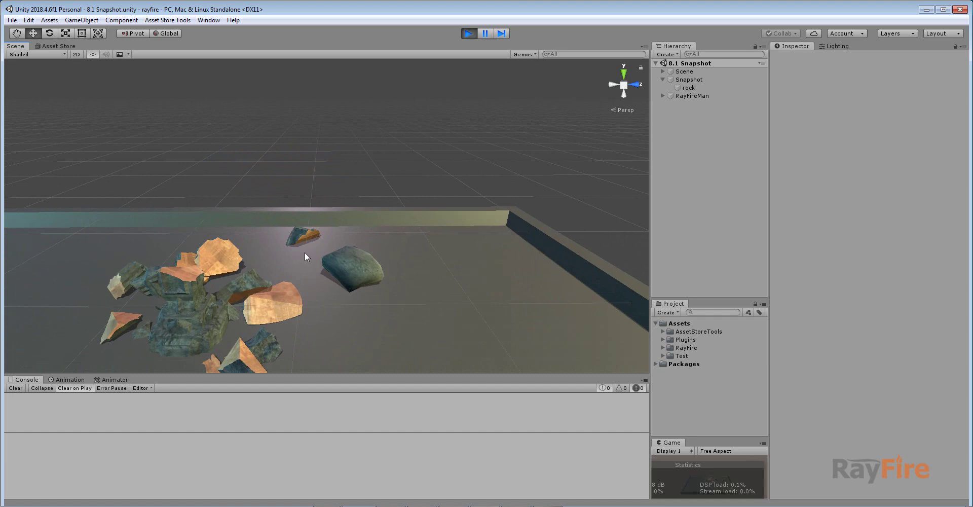
{"action": "left_click_drag", "start_coordinate": [272, 237], "coordinate": [260, 288], "text": "alt"}
{"action": "middle_click_drag", "start_coordinate": [259, 288], "coordinate": [318, 227]}
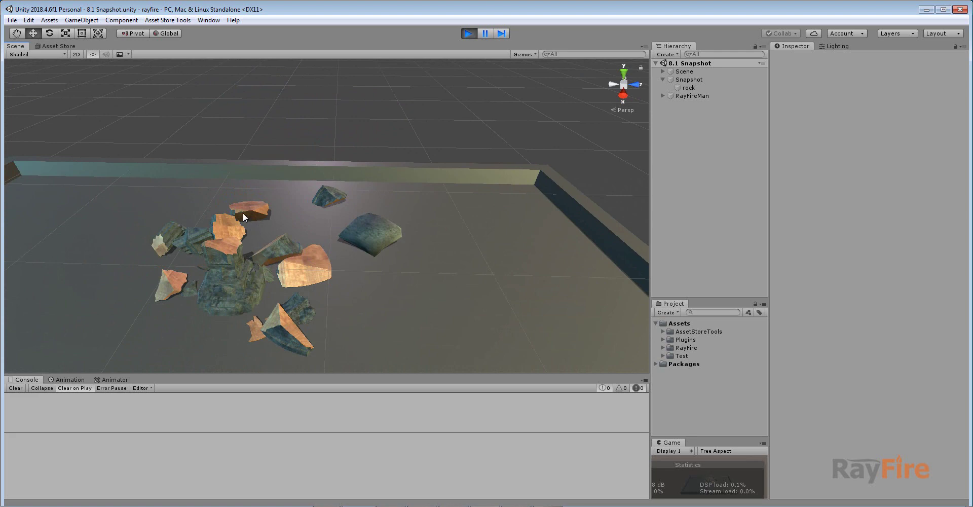
{"action": "middle_click_drag", "start_coordinate": [273, 231], "coordinate": [267, 230]}
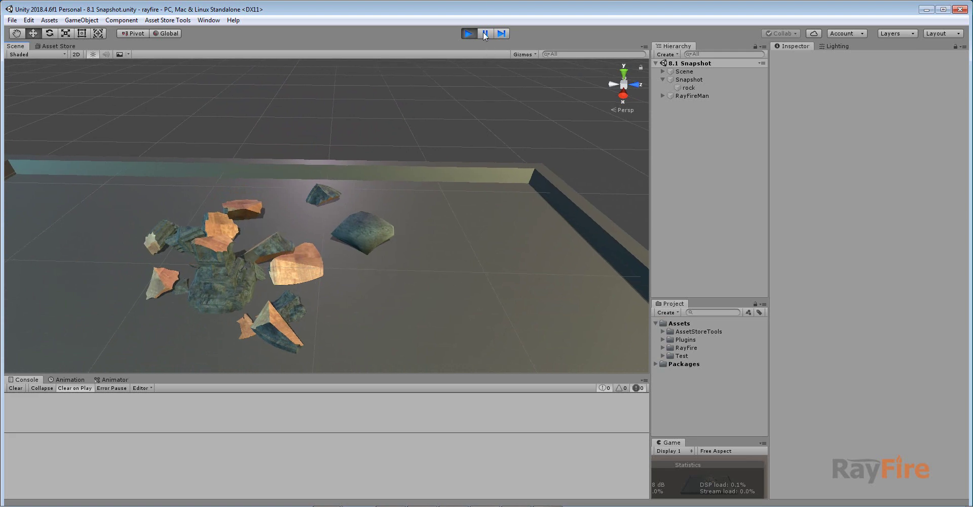
{"action": "left_click", "coordinate": [484, 33]}
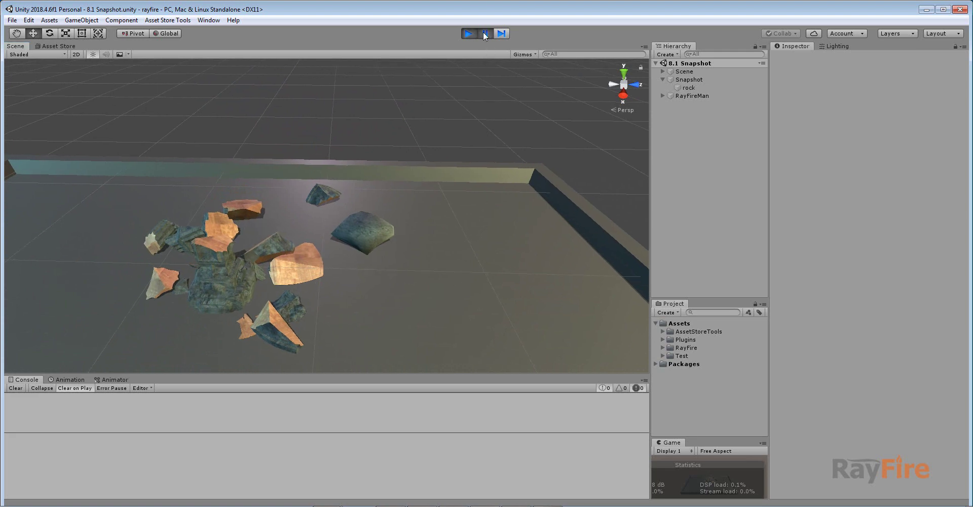
Step: Move column_root with its fragments from RayFireMan into the Snapshot object alongside the rock
{"action": "left_click", "coordinate": [686, 80]}
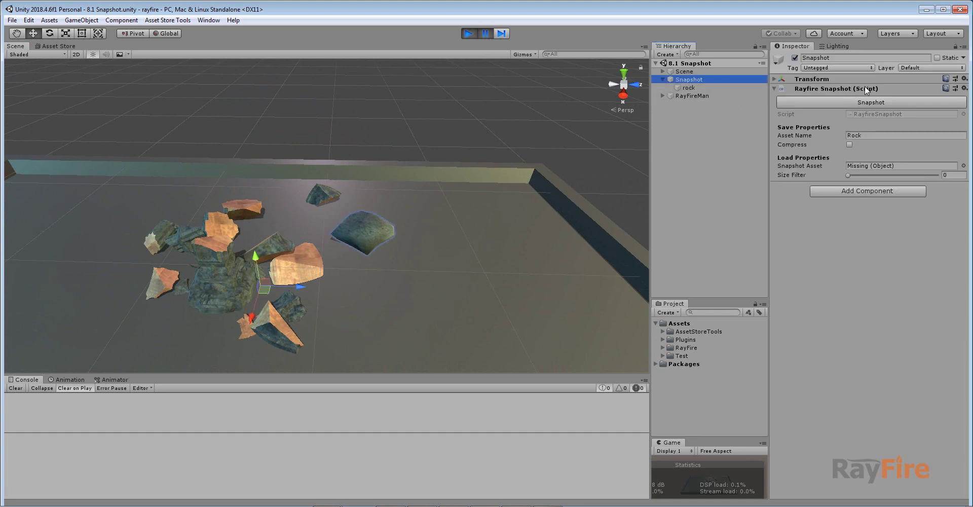
{"action": "left_click", "coordinate": [689, 88]}
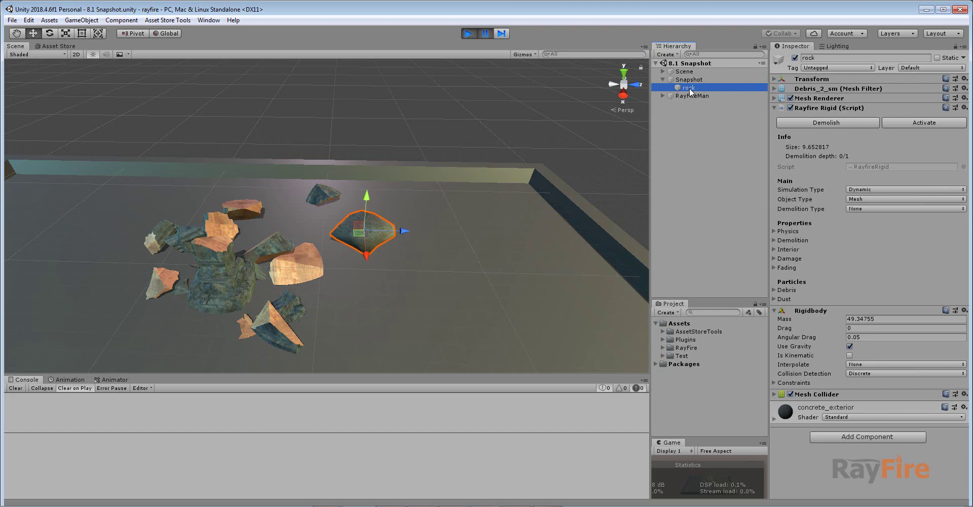
{"action": "left_click", "coordinate": [662, 95]}
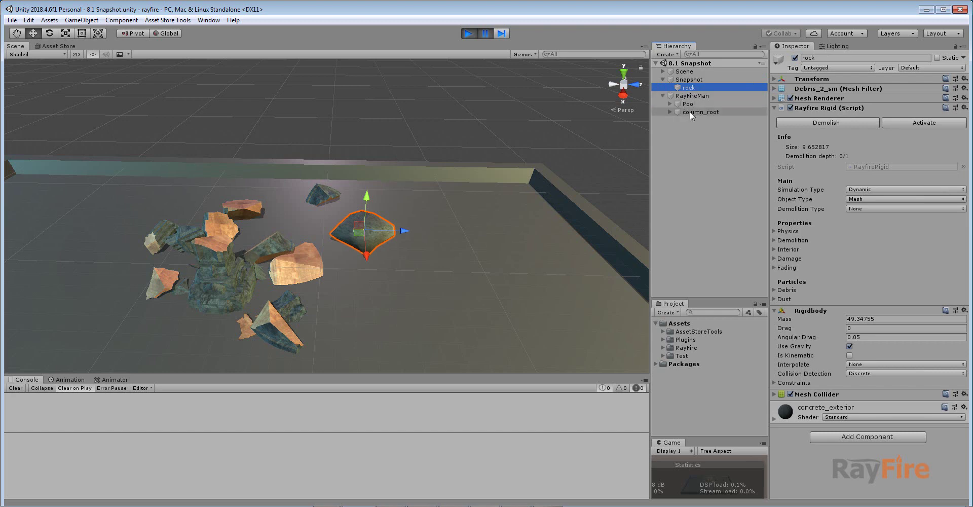
{"action": "left_click", "coordinate": [689, 113]}
{"action": "left_click", "coordinate": [669, 112]}
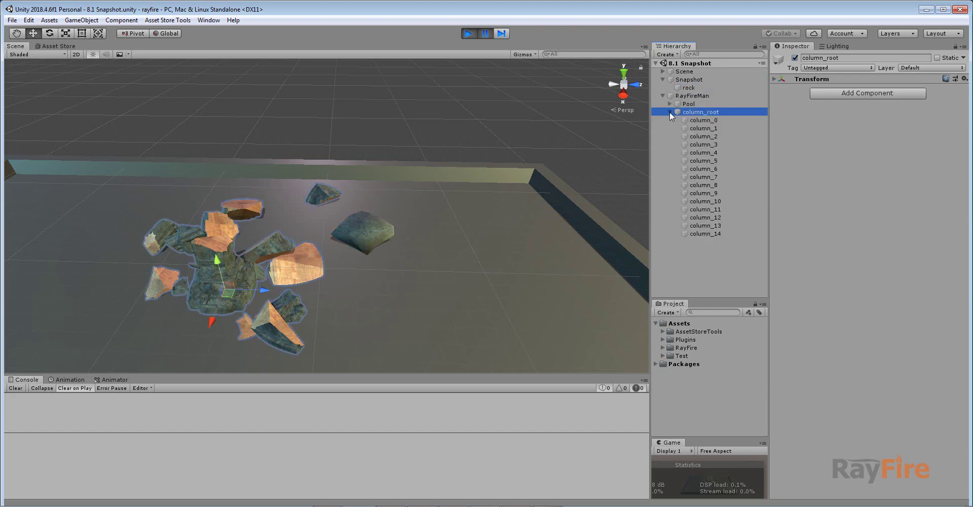
{"action": "left_click", "coordinate": [670, 111]}
{"action": "left_click_drag", "start_coordinate": [693, 113], "coordinate": [690, 88]}
Step: Set the Rayfire Snapshot asset name to Dml_1 and save a snapshot of the Snapshot object's children
{"action": "left_click", "coordinate": [688, 79]}
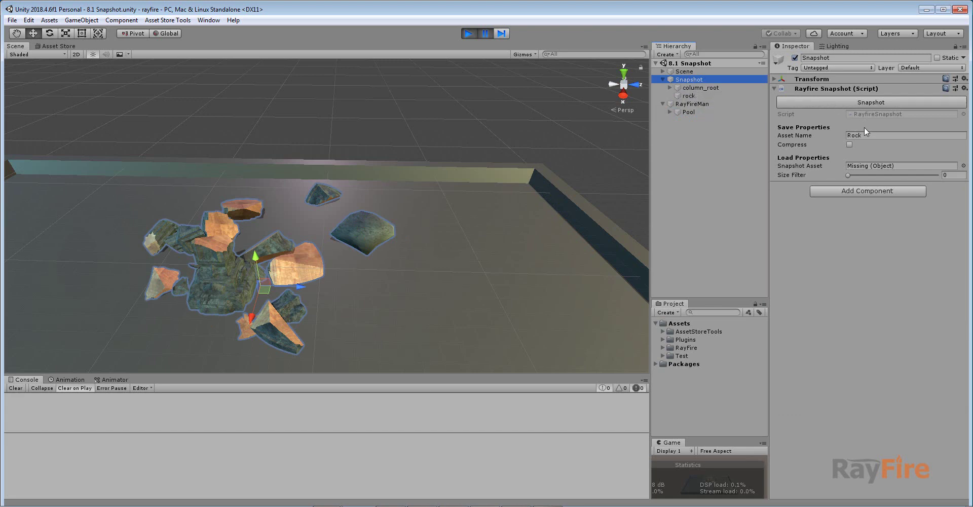
{"action": "left_click", "coordinate": [875, 135]}
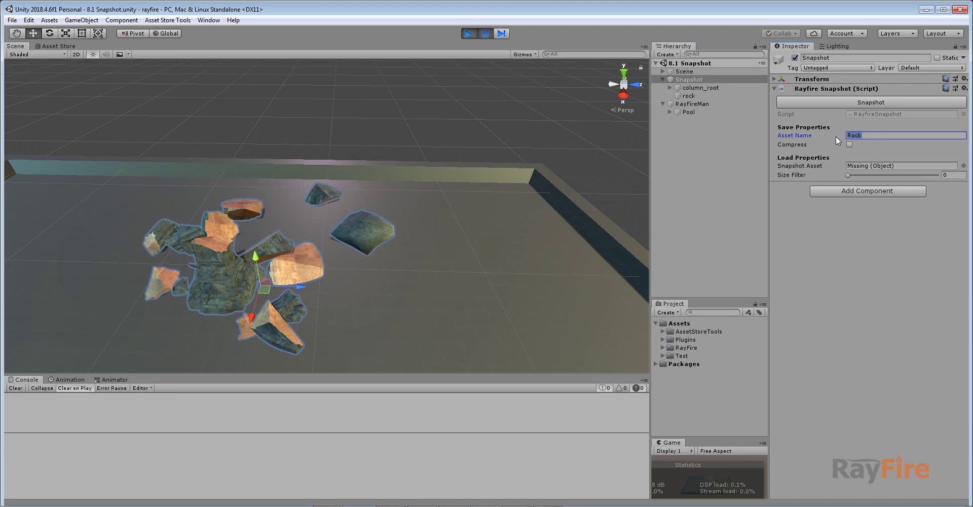
{"action": "type", "text": "Dml-1"}
{"action": "key", "text": "BackSpace"}
{"action": "type", "text": "_1"}
{"action": "left_click", "coordinate": [877, 104]}
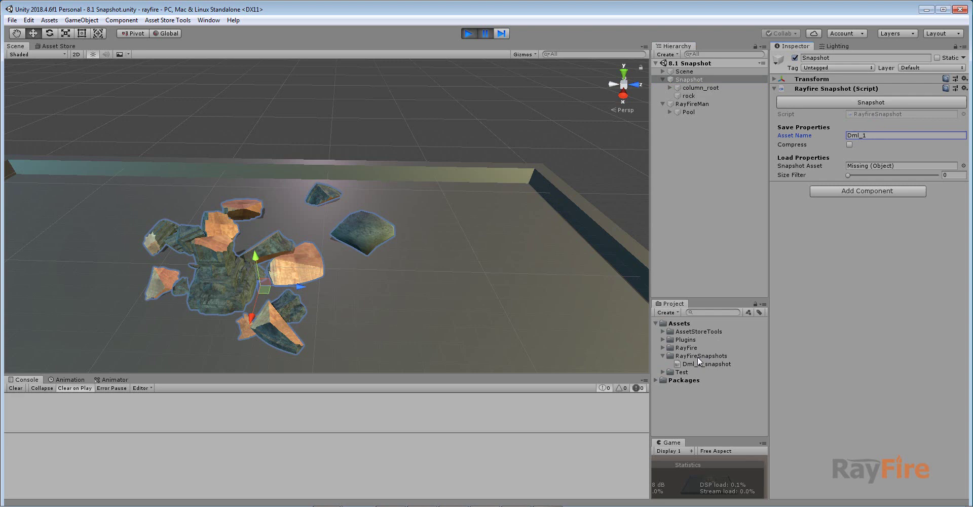
Step: Examine the contents of the Dml_1_snapshot asset in the RayFireSnapshots folder
{"action": "left_click", "coordinate": [698, 355]}
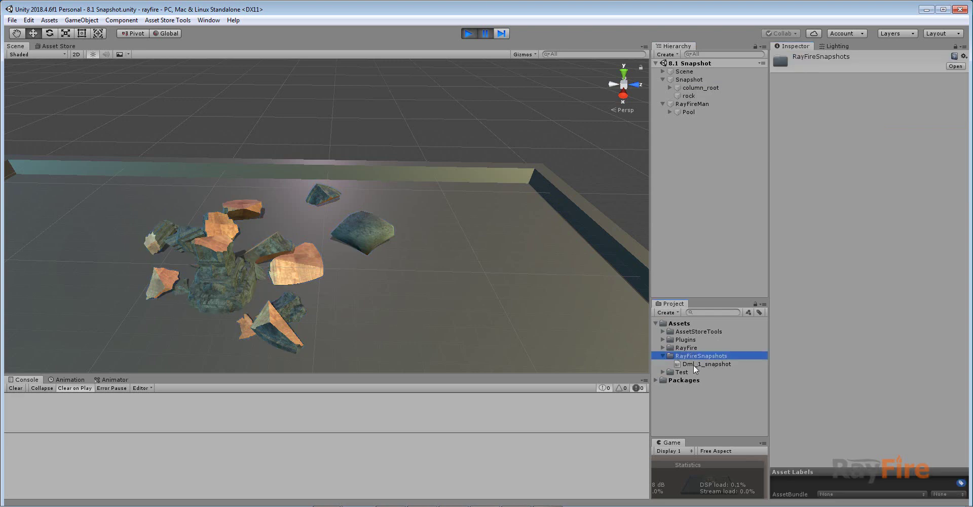
{"action": "left_click", "coordinate": [698, 363]}
{"action": "scroll", "coordinate": [867, 240], "scroll_direction": "down", "scroll_amount": 6}
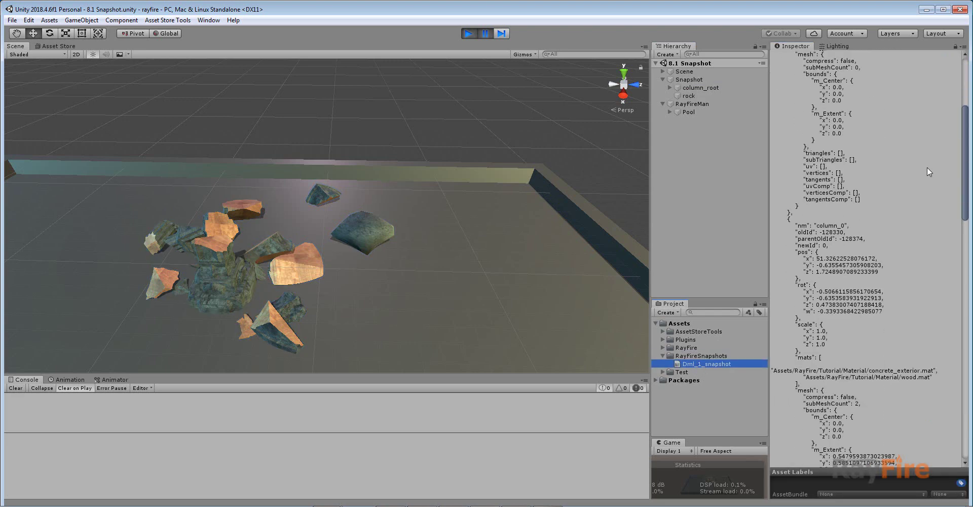
{"action": "mouse_move", "coordinate": [964, 123]}
{"action": "left_mouse_down"}
{"action": "mouse_move", "coordinate": [965, 238]}
{"action": "mouse_move", "coordinate": [964, 140]}
{"action": "left_mouse_up"}
{"action": "scroll", "coordinate": [260, 266], "scroll_direction": "down", "scroll_amount": 3}
Step: Exit play mode and deactivate the original rock and column objects
{"action": "middle_click_drag", "start_coordinate": [260, 266], "coordinate": [276, 231]}
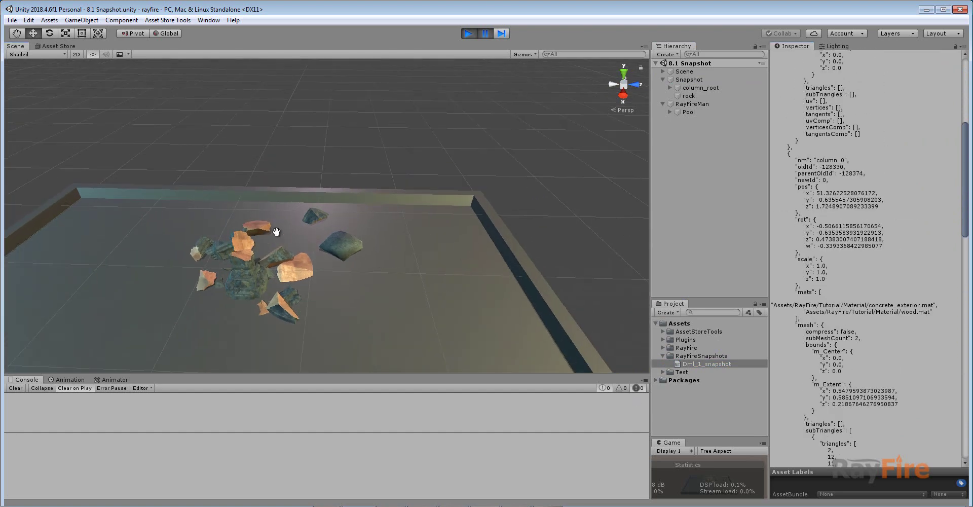
{"action": "left_click", "coordinate": [469, 34]}
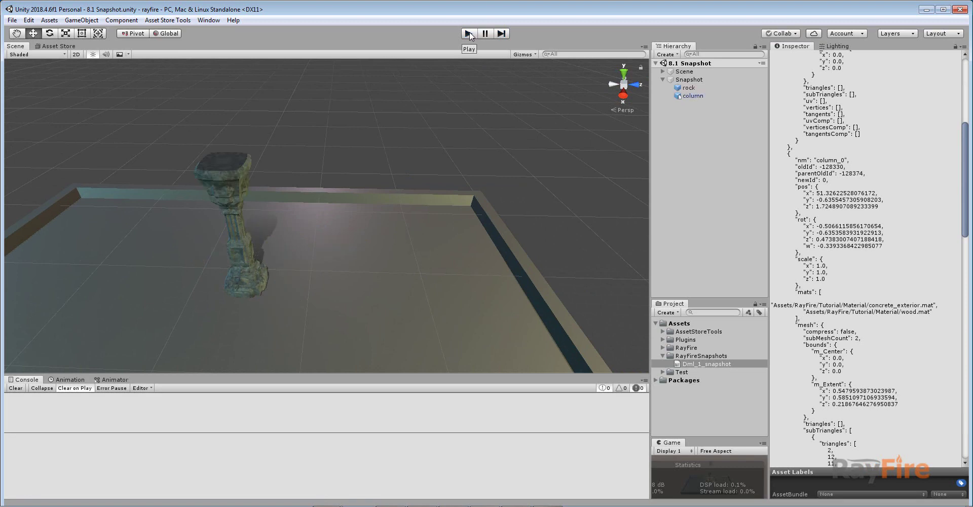
{"action": "left_click", "coordinate": [689, 88]}
{"action": "left_click", "coordinate": [689, 97], "text": "ctrl"}
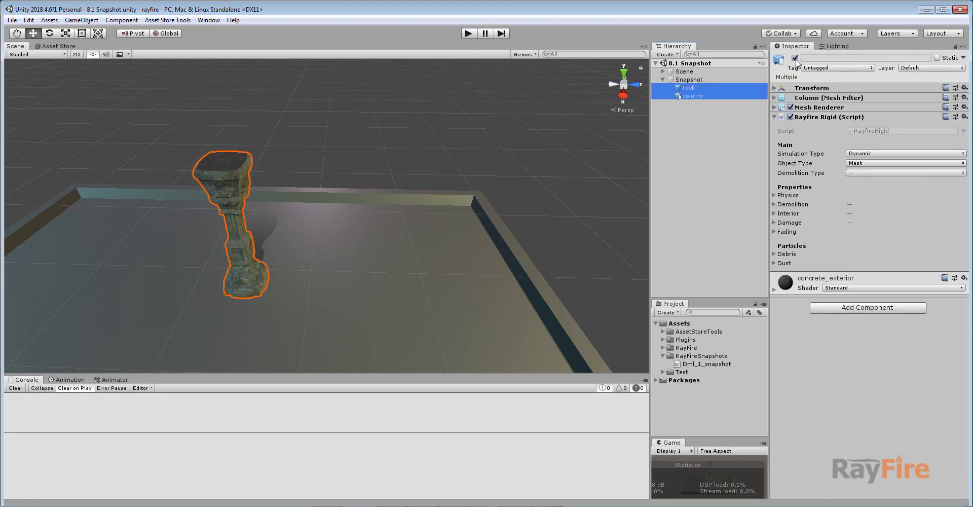
{"action": "left_click", "coordinate": [794, 58]}
Step: Assign Dml_1_snapshot as the Snapshot object's snapshot asset and load it into the scene
{"action": "left_click", "coordinate": [696, 80]}
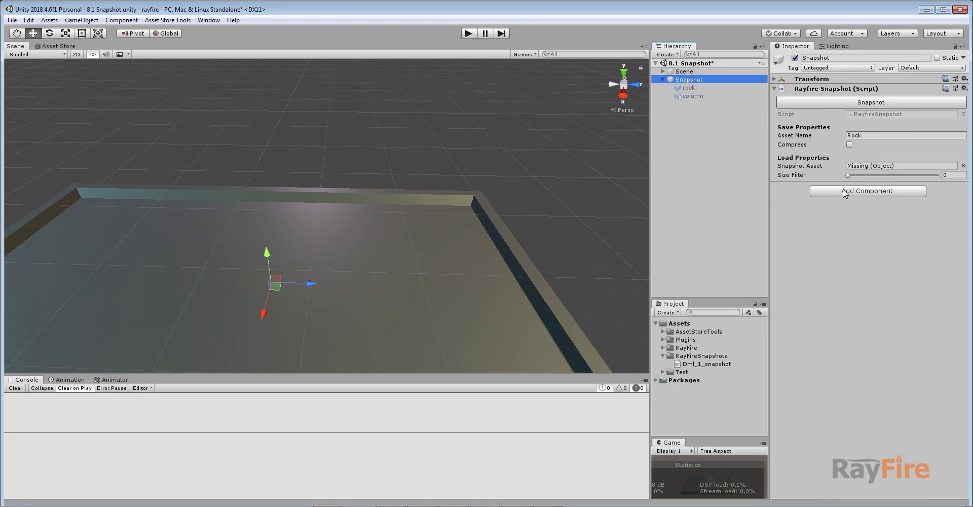
{"action": "left_click_drag", "start_coordinate": [723, 362], "coordinate": [867, 171]}
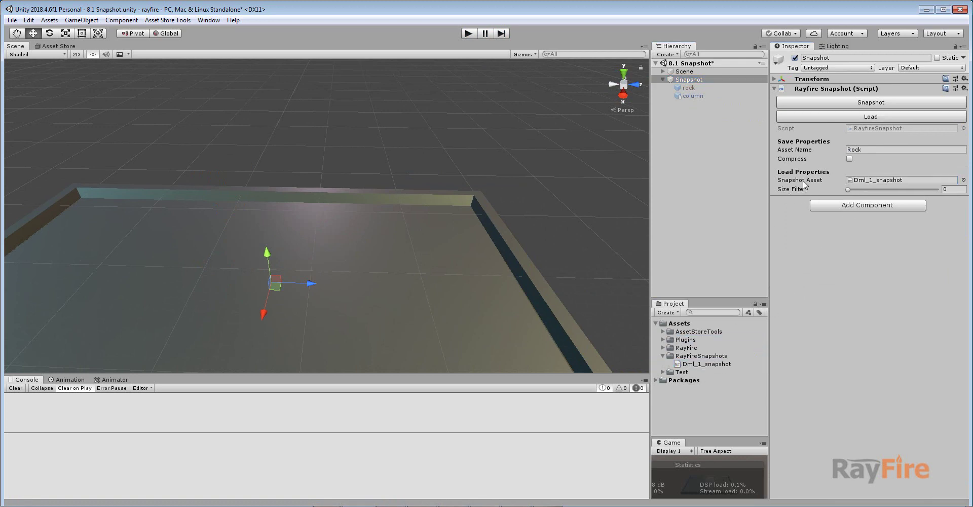
{"action": "left_click", "coordinate": [860, 117]}
Step: Examine the loaded column fragments from several angles, checking their mesh filter and material components
{"action": "left_click_drag", "start_coordinate": [345, 274], "coordinate": [209, 205], "text": "alt"}
{"action": "left_click", "coordinate": [208, 201]}
{"action": "scroll", "coordinate": [227, 212], "scroll_direction": "up", "scroll_amount": 3}
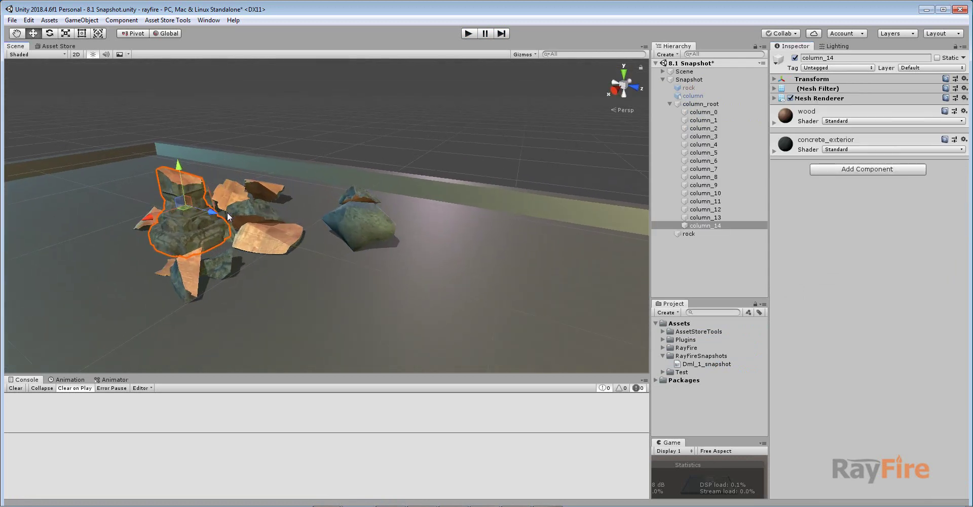
{"action": "left_click", "coordinate": [260, 241]}
{"action": "left_click_drag", "start_coordinate": [301, 229], "coordinate": [319, 254], "text": "alt"}
{"action": "left_click", "coordinate": [318, 253]}
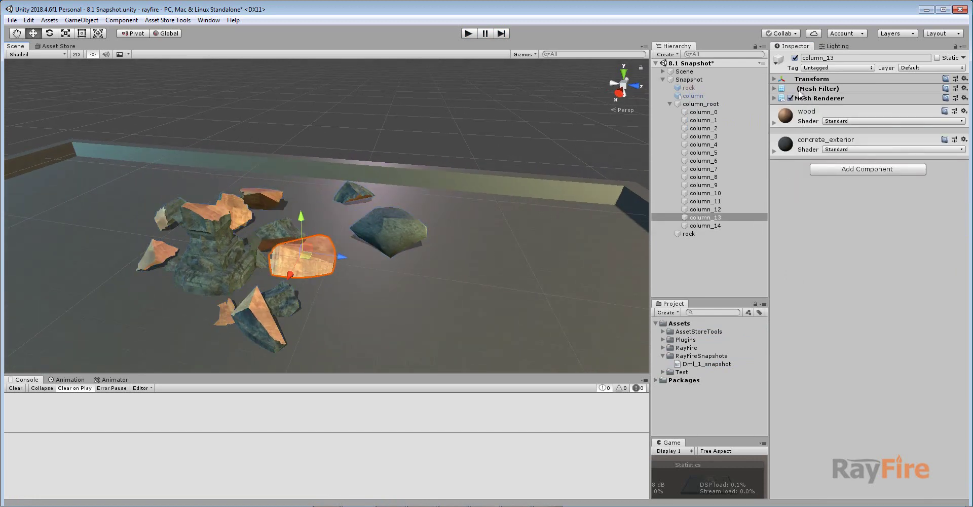
{"action": "left_click", "coordinate": [776, 89]}
{"action": "left_click", "coordinate": [775, 89]}
{"action": "left_click_drag", "start_coordinate": [328, 265], "coordinate": [377, 258], "text": "alt"}
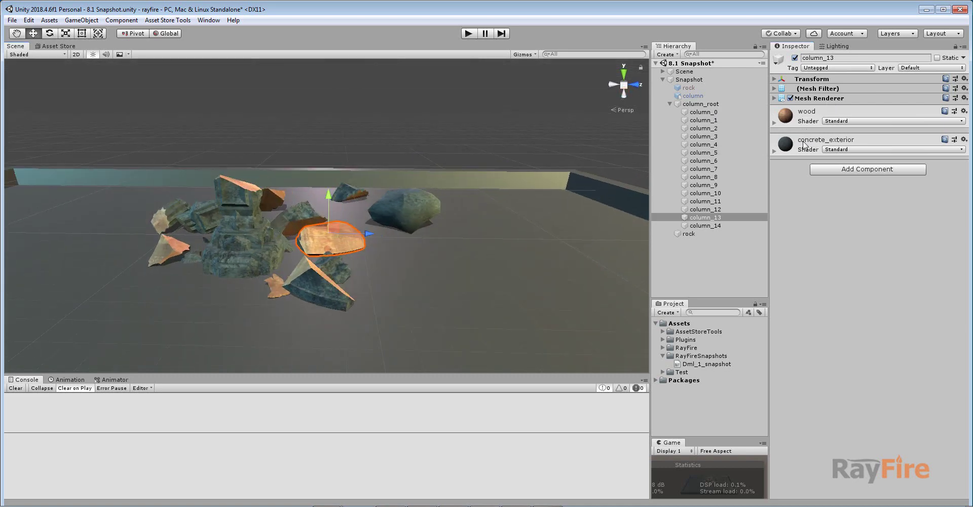
{"action": "left_click_drag", "start_coordinate": [368, 221], "coordinate": [345, 251], "text": "alt"}
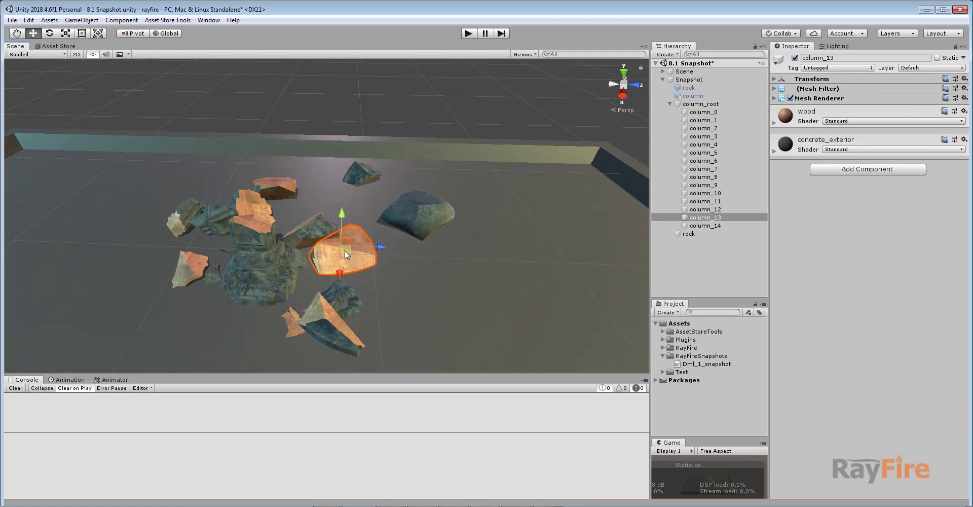
{"action": "left_click", "coordinate": [669, 104]}
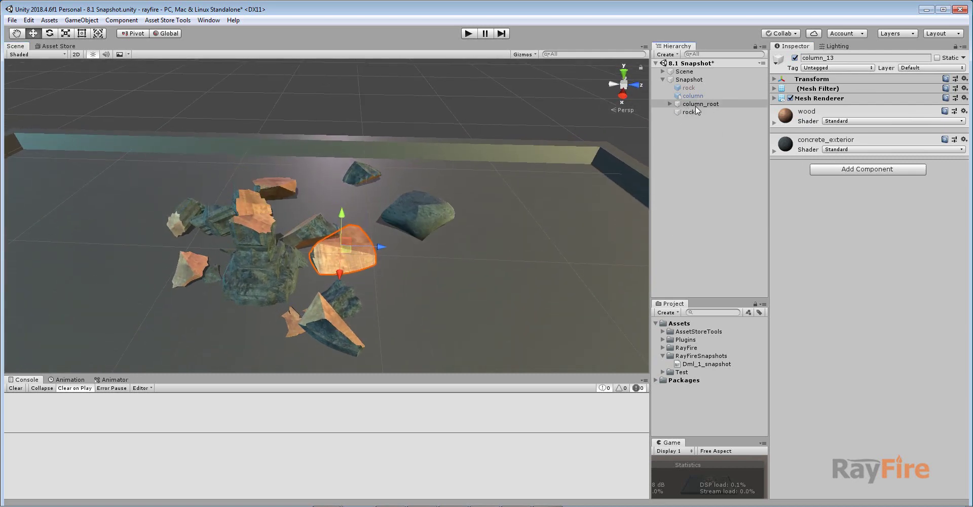
Step: Add a Rayfire Rigid component to the column_13 fragment and set its demolition type to None
{"action": "left_click", "coordinate": [848, 169]}
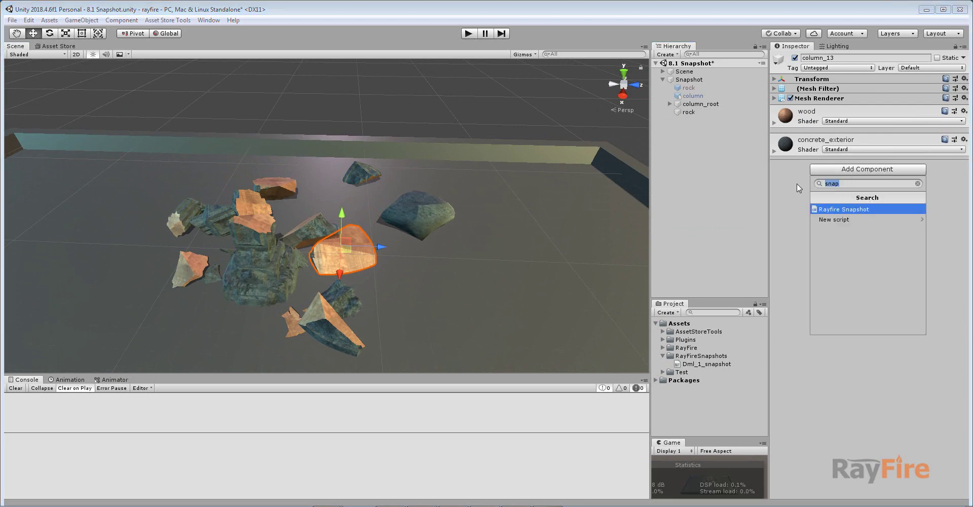
{"action": "type", "text": "rig"}
{"action": "key", "text": "Down"}
{"action": "key", "text": "Down"}
{"action": "key", "text": "Down"}
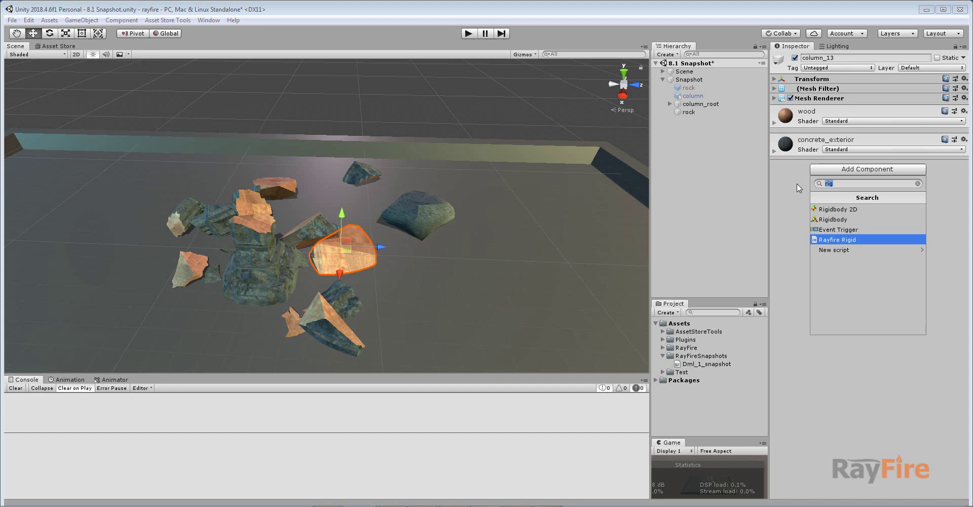
{"action": "key", "text": "Return"}
{"action": "left_click", "coordinate": [878, 164]}
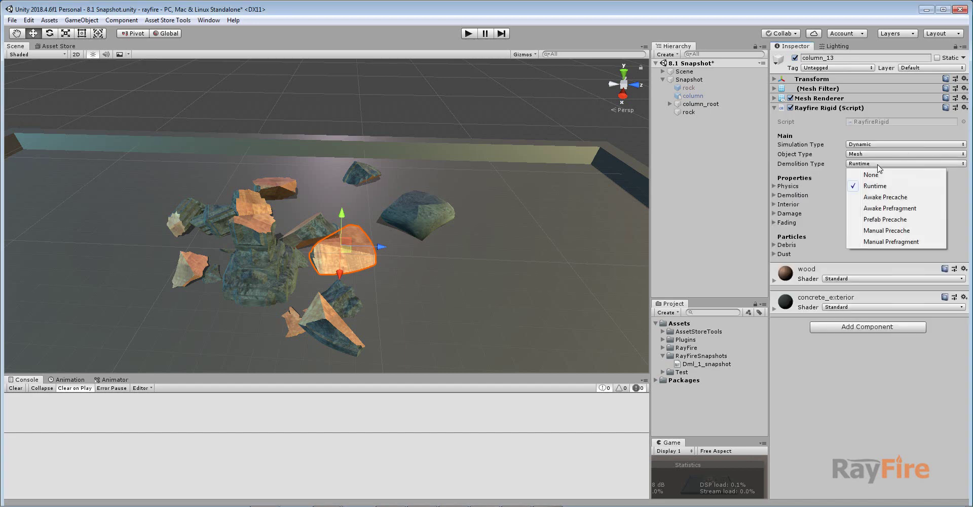
{"action": "left_click", "coordinate": [871, 174]}
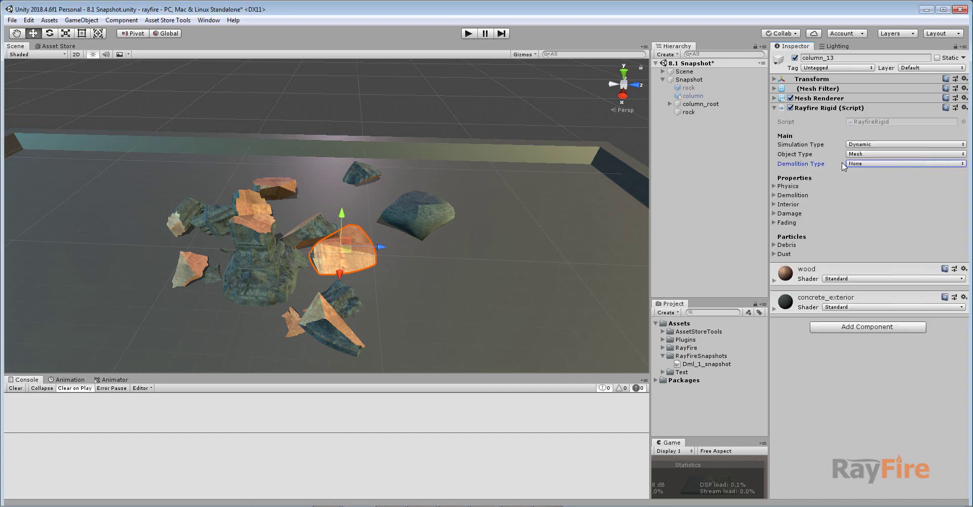
Step: Add a Rayfire Rigid component to the rock loaded from the snapshot and set its demolition type to None
{"action": "left_click", "coordinate": [440, 212]}
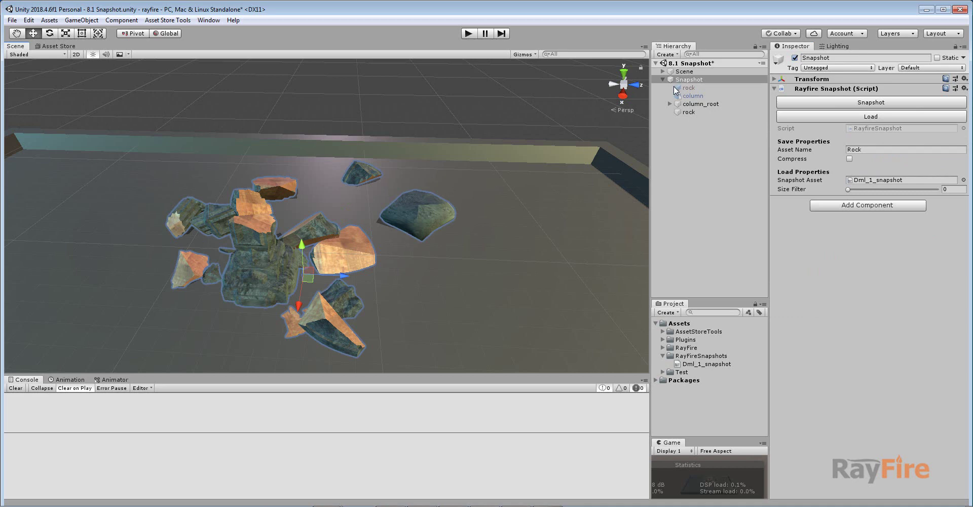
{"action": "left_click", "coordinate": [686, 87]}
{"action": "left_click", "coordinate": [439, 208]}
{"action": "left_click", "coordinate": [439, 208]}
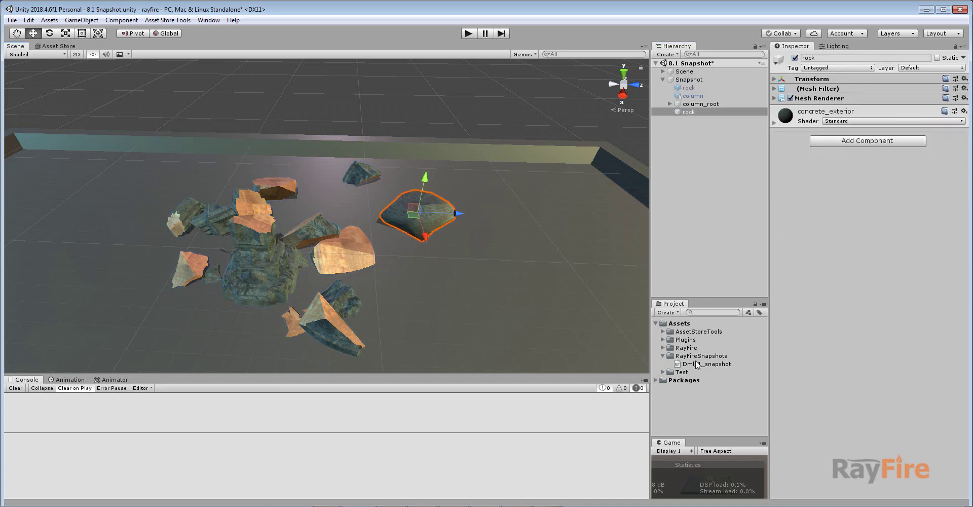
{"action": "left_click", "coordinate": [839, 140]}
{"action": "type", "text": "rig"}
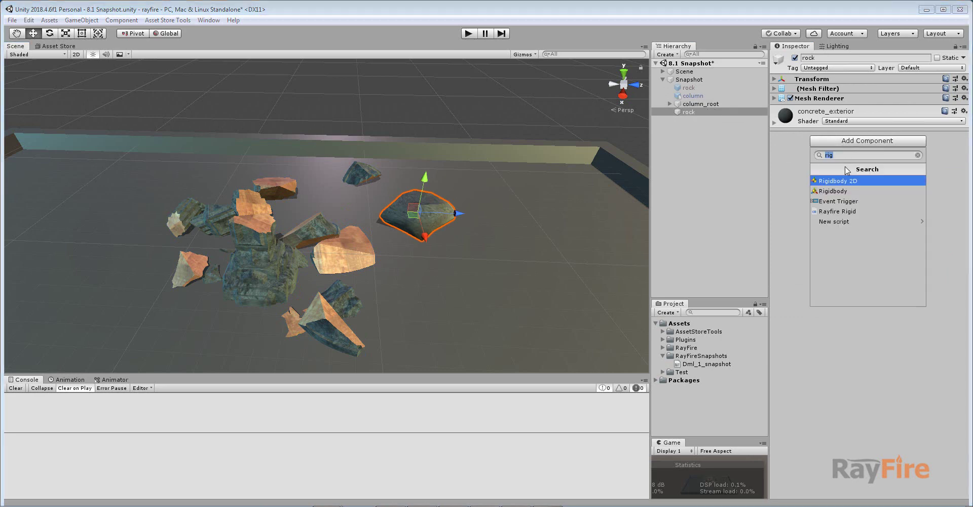
{"action": "left_click", "coordinate": [839, 211]}
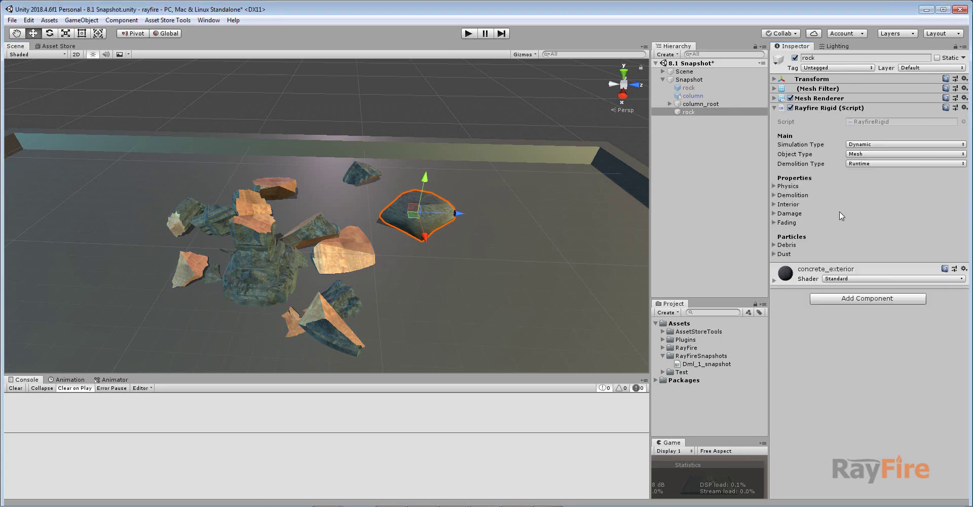
{"action": "left_click", "coordinate": [856, 166]}
{"action": "left_click", "coordinate": [860, 173]}
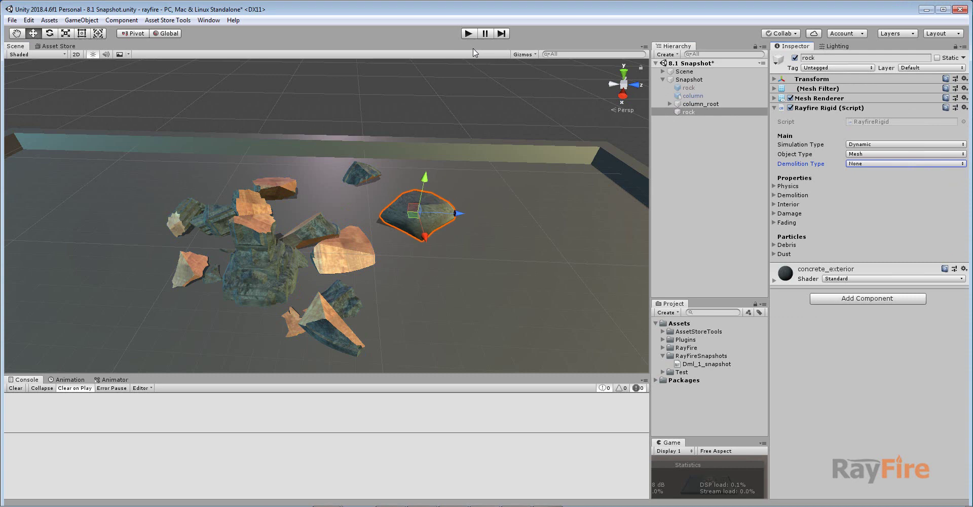
Step: Enter play mode and move the column_13 fragment and the loaded rock to test their physics
{"action": "left_click", "coordinate": [467, 34]}
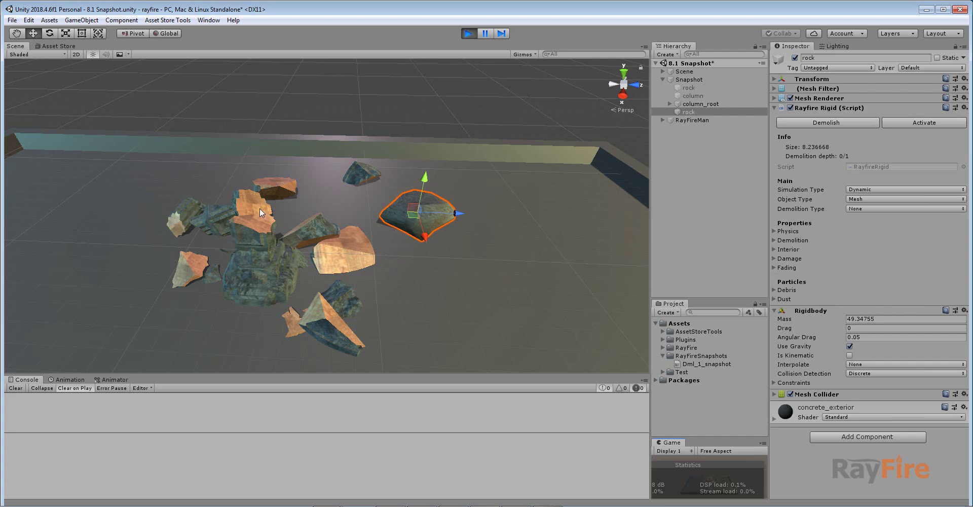
{"action": "left_click", "coordinate": [346, 231]}
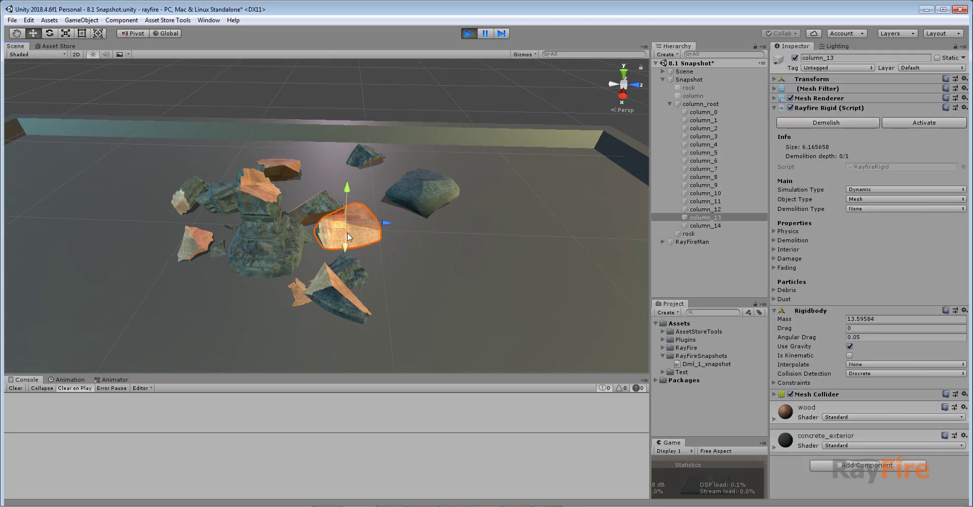
{"action": "left_click_drag", "start_coordinate": [342, 234], "coordinate": [377, 227], "text": "alt"}
{"action": "left_click", "coordinate": [411, 196]}
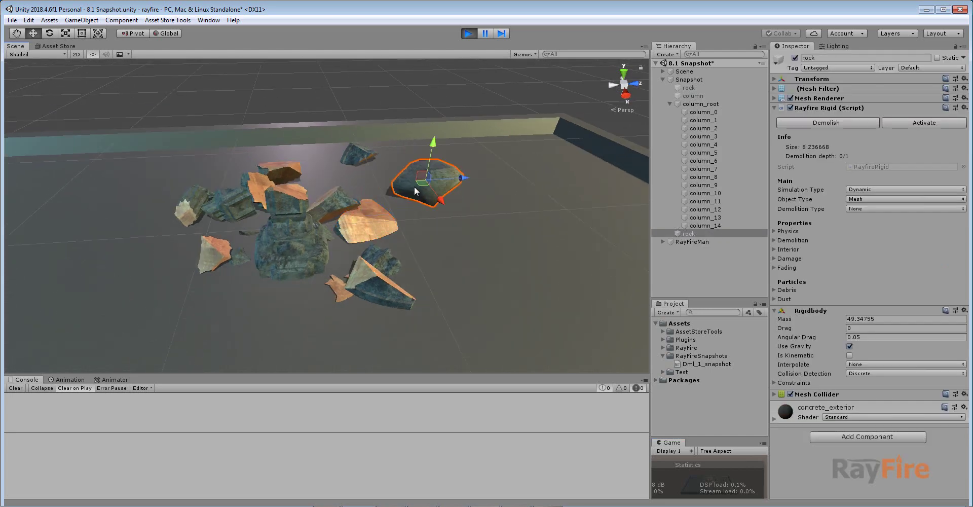
{"action": "left_click_drag", "start_coordinate": [420, 182], "coordinate": [332, 190]}
Step: Test whether the rock interacts with the other fragments, check column_6's components, and exit play mode
{"action": "left_click", "coordinate": [286, 221]}
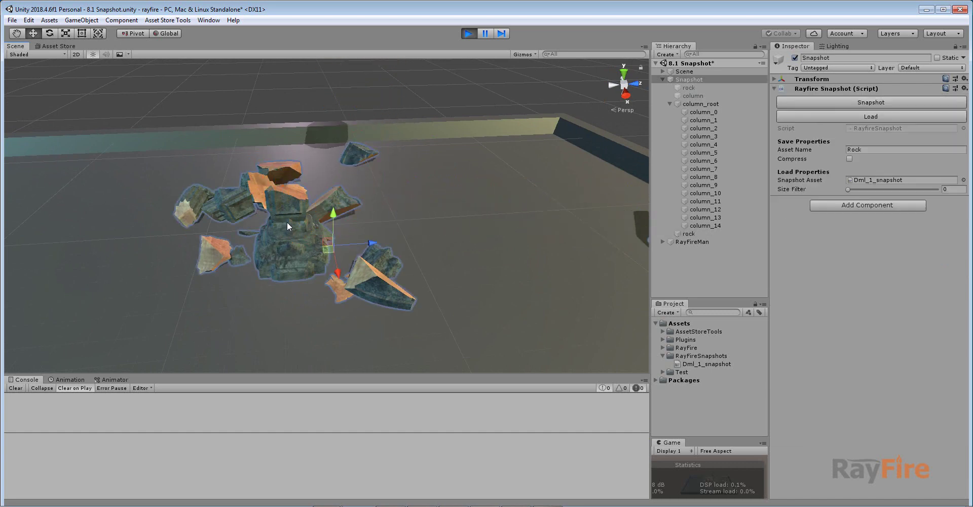
{"action": "left_click", "coordinate": [699, 160]}
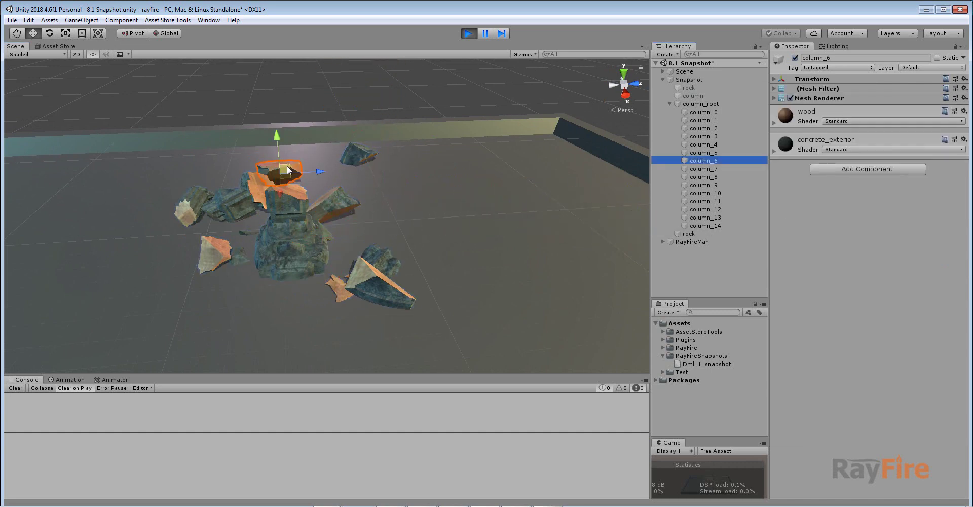
{"action": "left_click_drag", "start_coordinate": [287, 170], "coordinate": [278, 144]}
{"action": "left_click", "coordinate": [467, 35]}
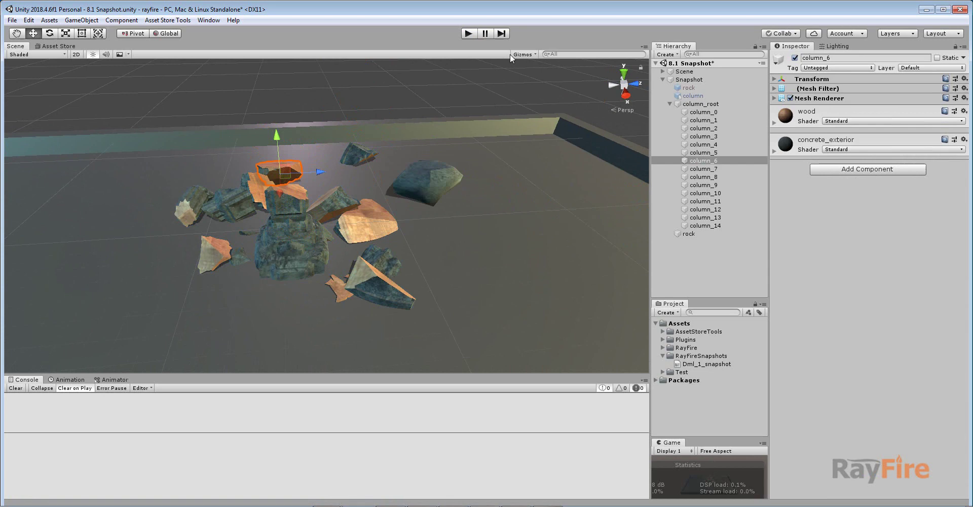
Step: Check the components on column_root and across all its fragments, from column_0 to column_14
{"action": "left_click", "coordinate": [706, 104]}
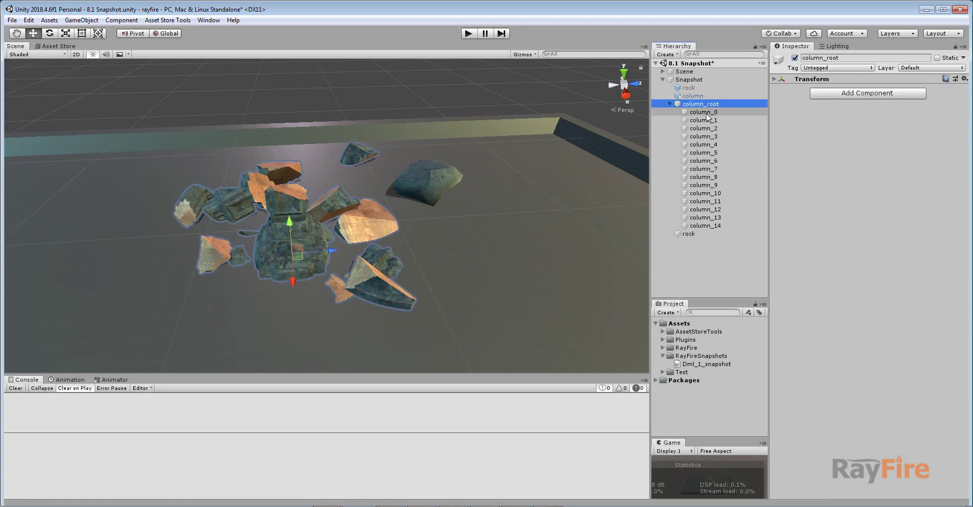
{"action": "left_click", "coordinate": [706, 113]}
{"action": "left_click", "coordinate": [704, 122]}
{"action": "left_click", "coordinate": [697, 224]}
{"action": "left_click", "coordinate": [692, 112], "text": "shift"}
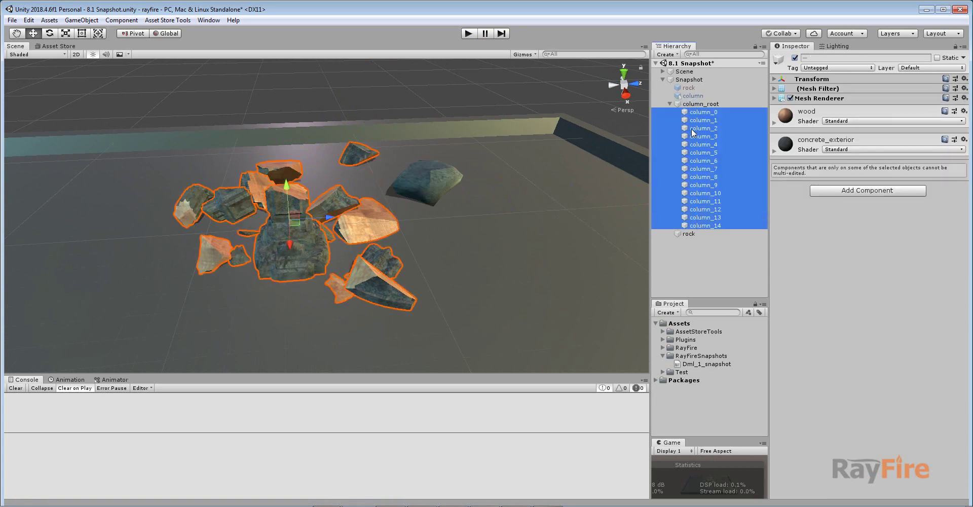
Step: Remove the Rayfire Rigid component from the column_13 fragment
{"action": "left_click", "coordinate": [710, 218]}
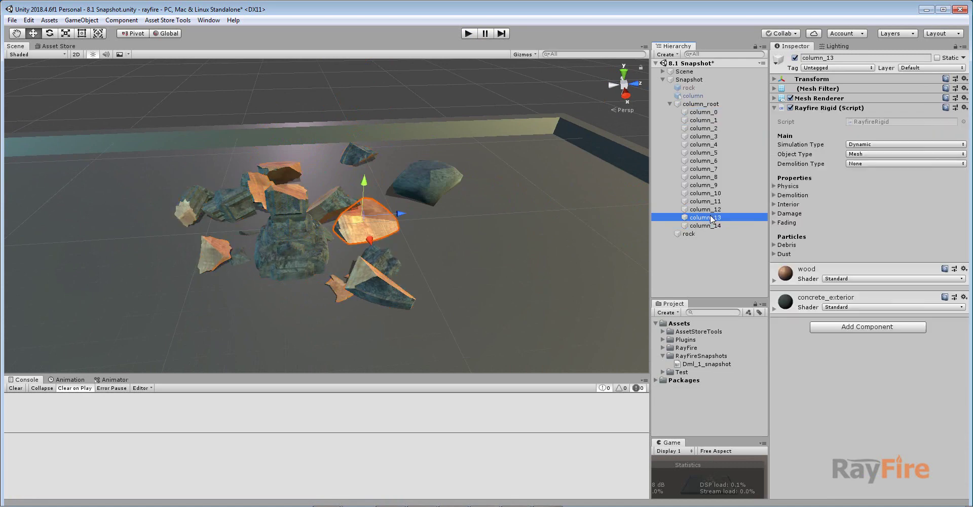
{"action": "left_click", "coordinate": [961, 108]}
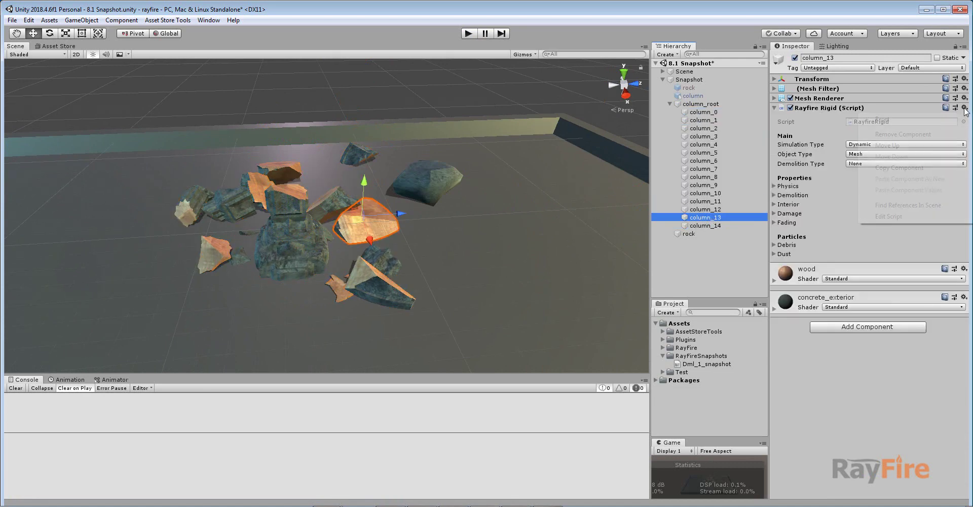
{"action": "left_click", "coordinate": [882, 126]}
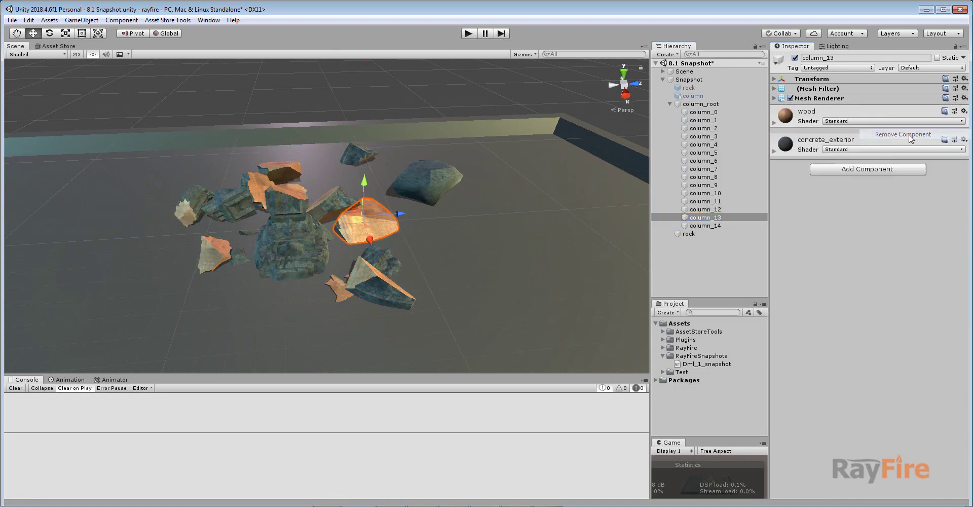
Step: Add a Rayfire Rigid component to column_root with demolition type None and object type Mesh Root
{"action": "left_click", "coordinate": [670, 104]}
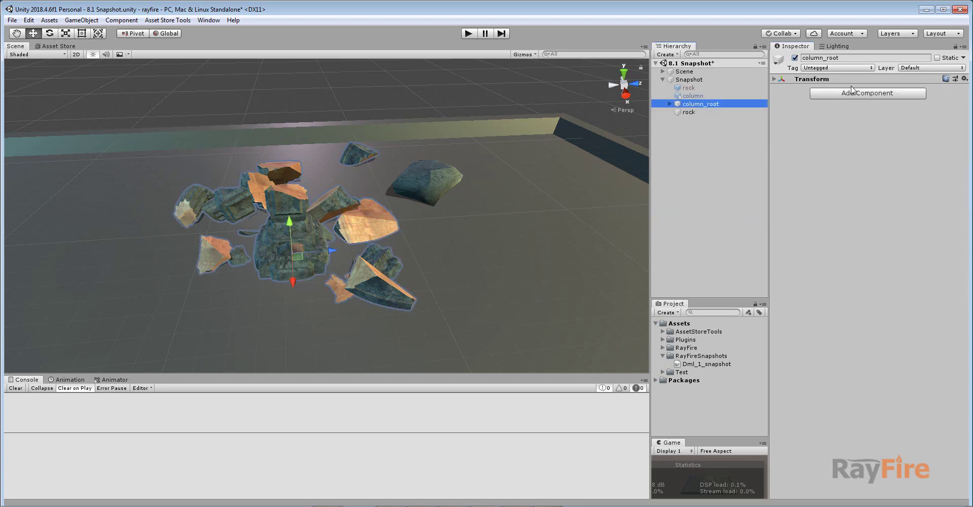
{"action": "left_click", "coordinate": [868, 93]}
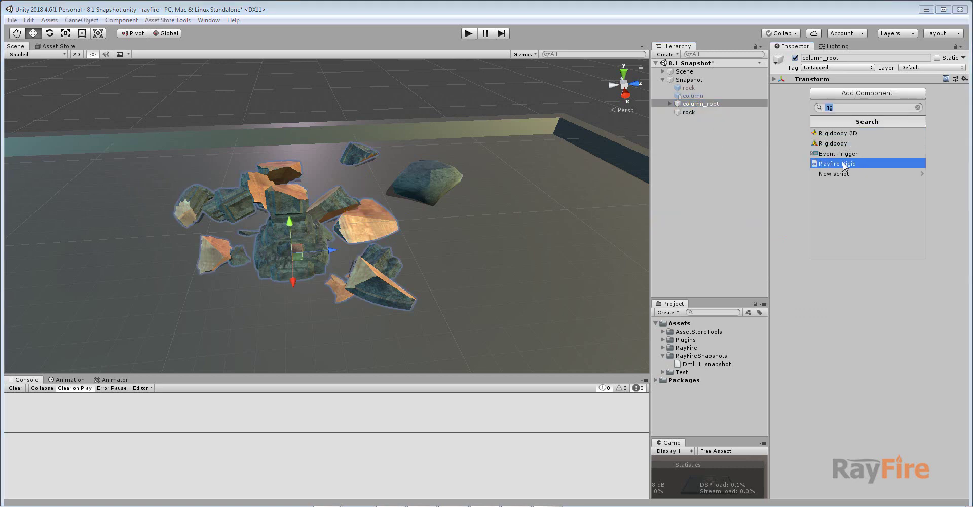
{"action": "left_click", "coordinate": [841, 163]}
{"action": "left_click", "coordinate": [864, 144]}
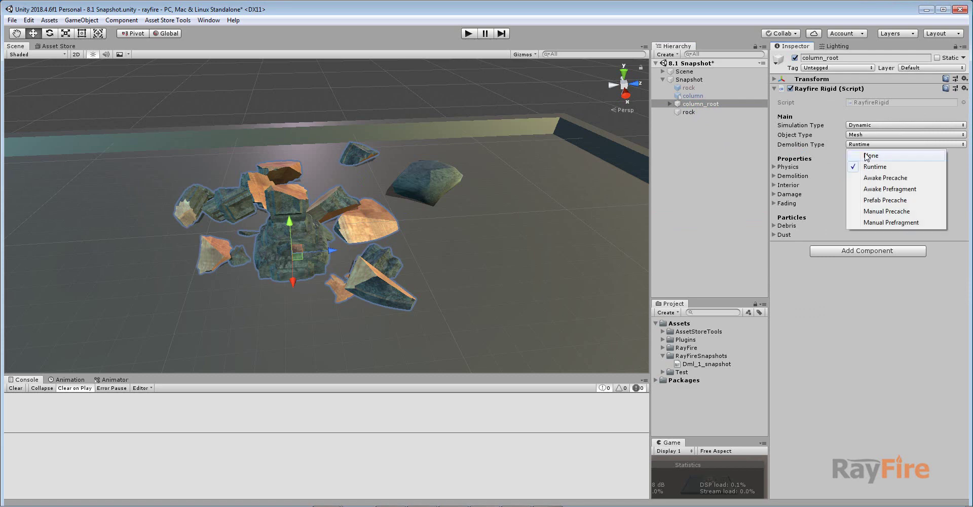
{"action": "left_click", "coordinate": [871, 155]}
{"action": "left_click", "coordinate": [869, 135]}
{"action": "left_click", "coordinate": [875, 156]}
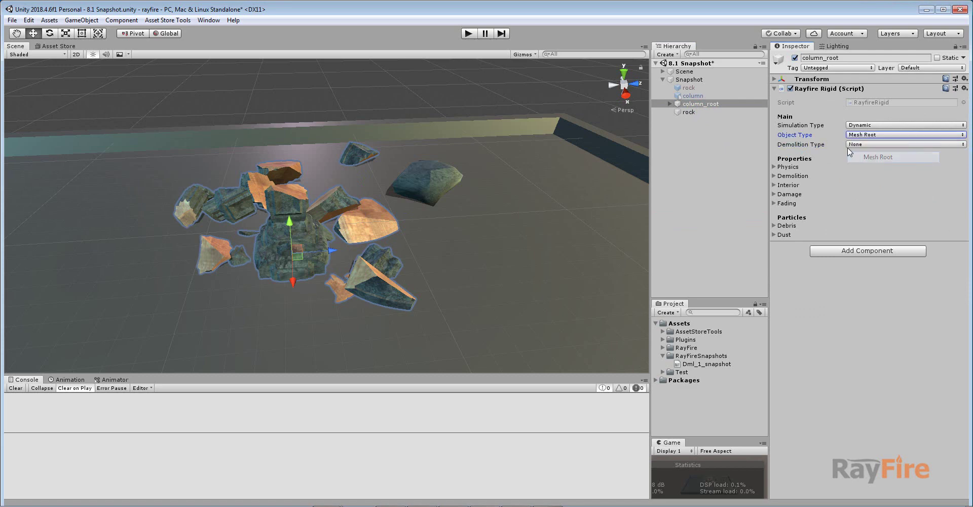
Step: Play the scene, move the loaded rock through the column fragments to test their collisions, and exit play mode
{"action": "left_click", "coordinate": [467, 34]}
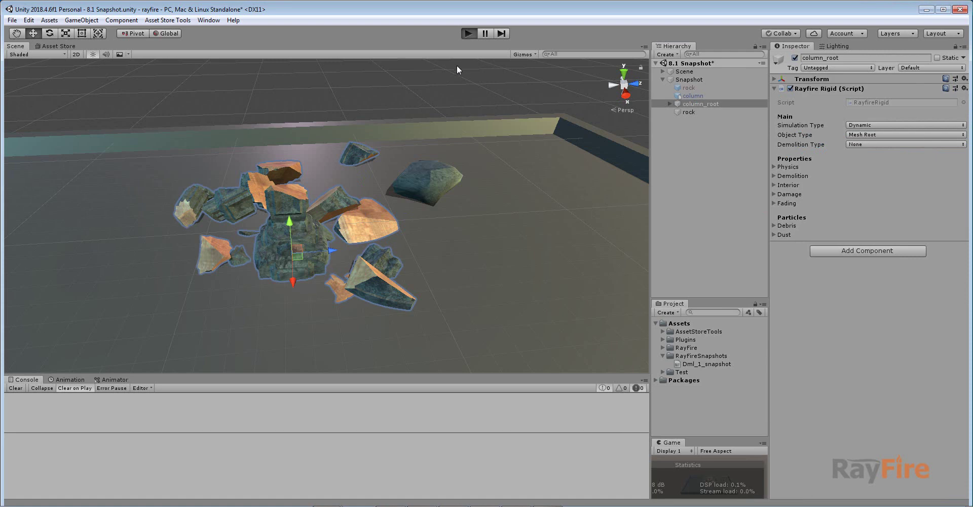
{"action": "left_click", "coordinate": [363, 221]}
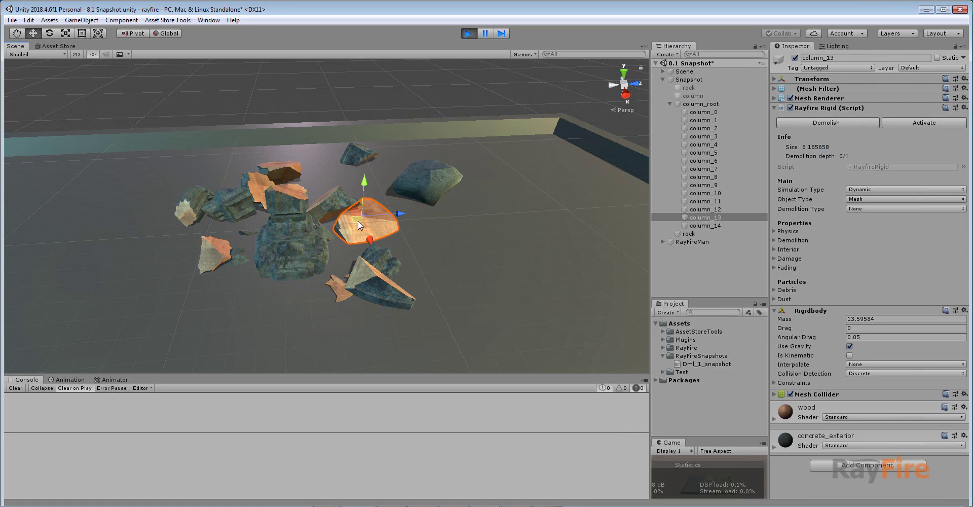
{"action": "left_click", "coordinate": [420, 193]}
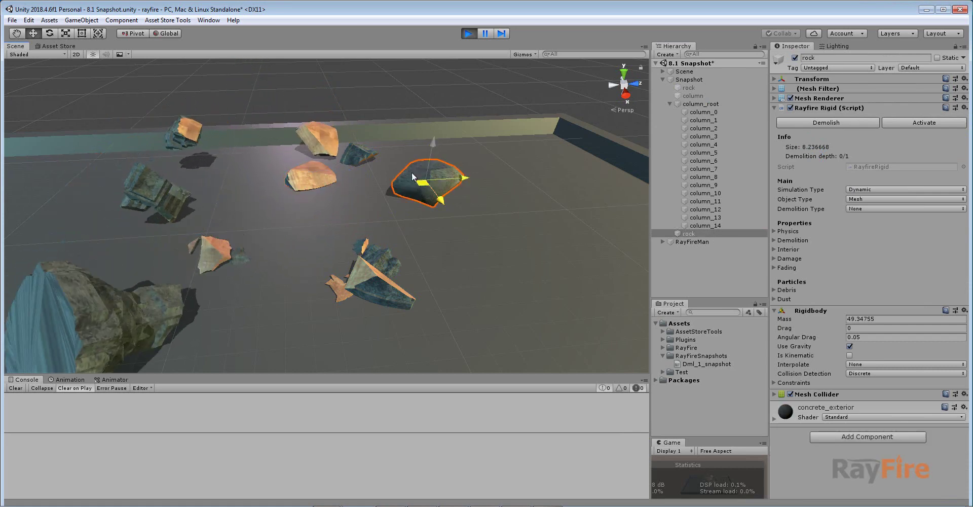
{"action": "scroll", "coordinate": [365, 186], "scroll_direction": "down", "scroll_amount": 10}
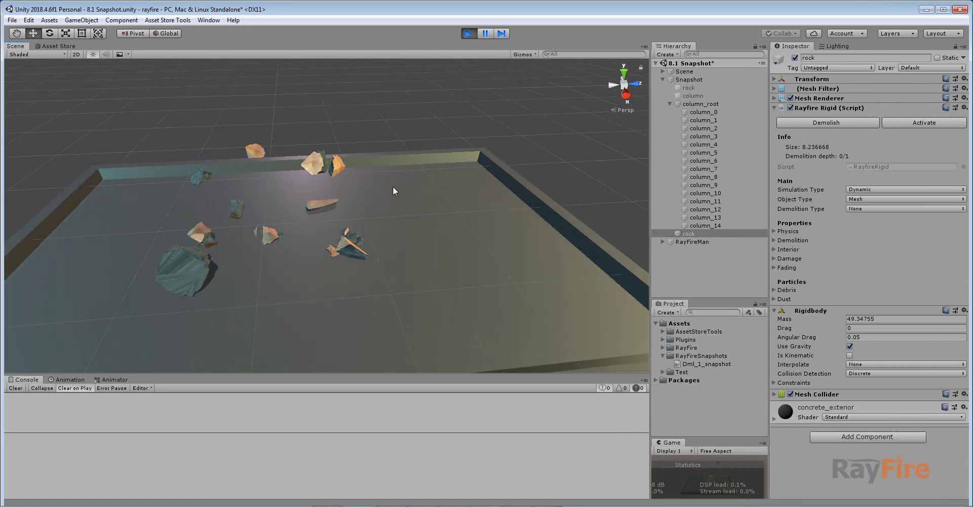
{"action": "left_click", "coordinate": [468, 33]}
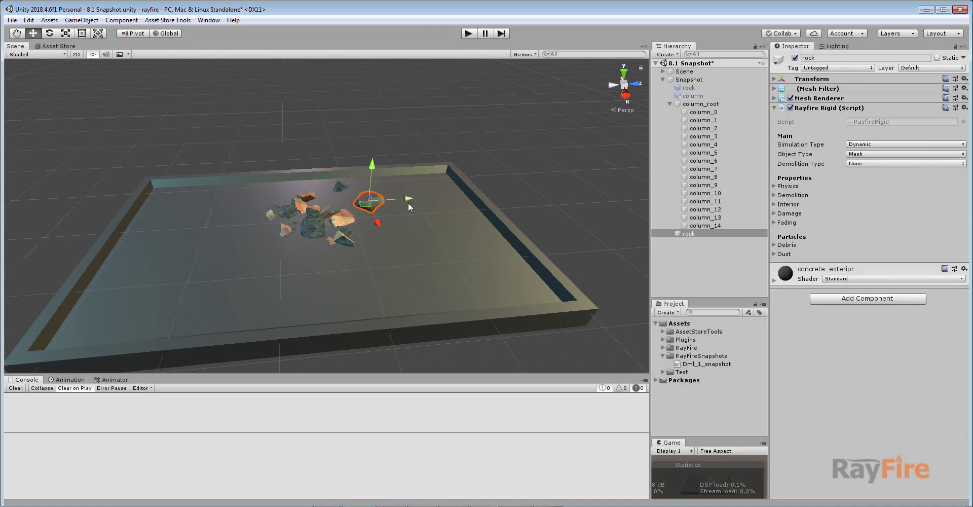
Step: Select all loaded column fragments and the rock together in the scene to examine them from above
{"action": "scroll", "coordinate": [408, 203], "scroll_direction": "up", "scroll_amount": 3}
{"action": "left_click", "coordinate": [670, 104]}
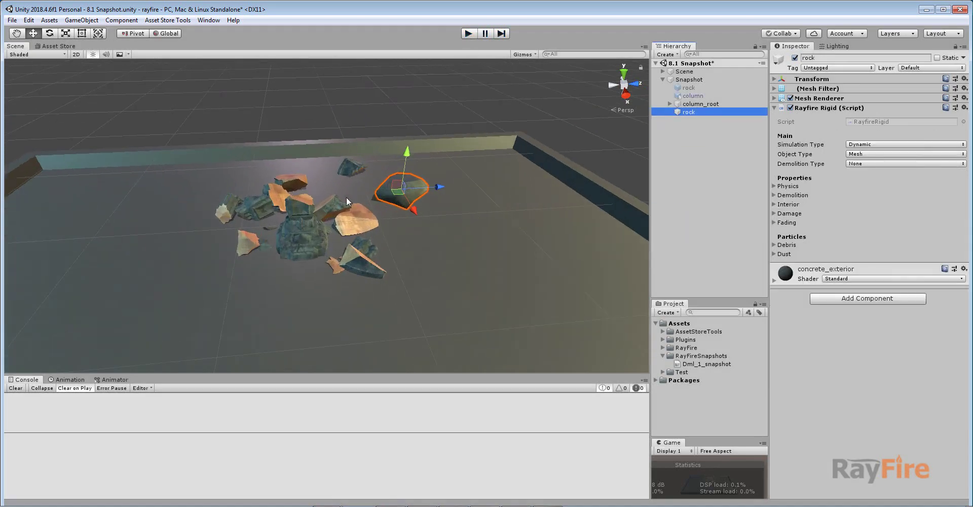
{"action": "left_click_drag", "start_coordinate": [295, 189], "coordinate": [276, 256], "text": "alt"}
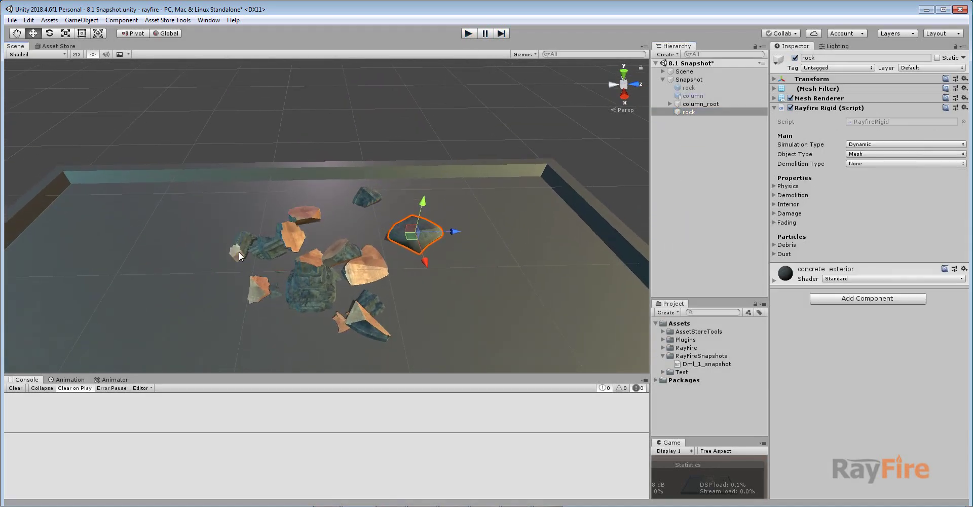
{"action": "left_click_drag", "start_coordinate": [159, 156], "coordinate": [474, 362]}
{"action": "scroll", "coordinate": [631, 127], "scroll_direction": "up", "scroll_amount": 2}
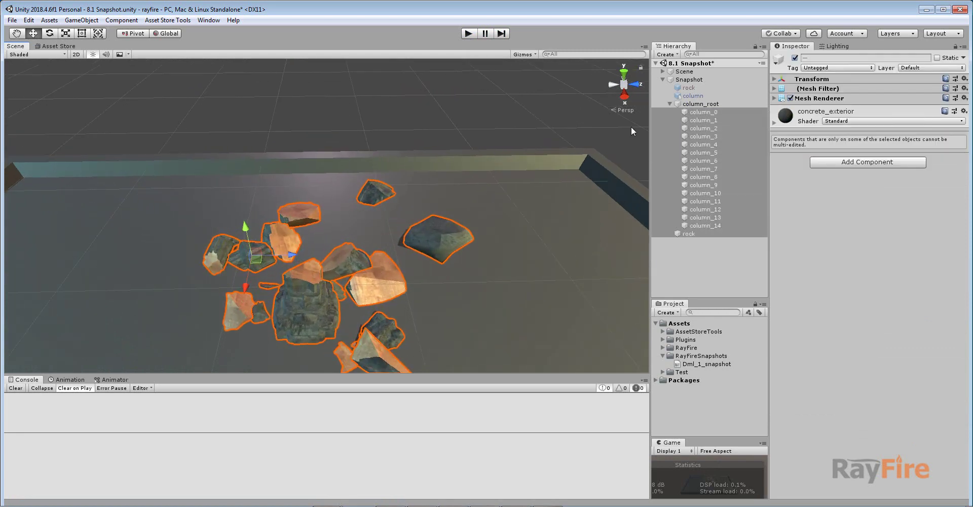
Step: Delete the deactivated original rock and column from the Snapshot group and select the Snapshot object
{"action": "left_click", "coordinate": [669, 104]}
{"action": "left_click", "coordinate": [680, 88]}
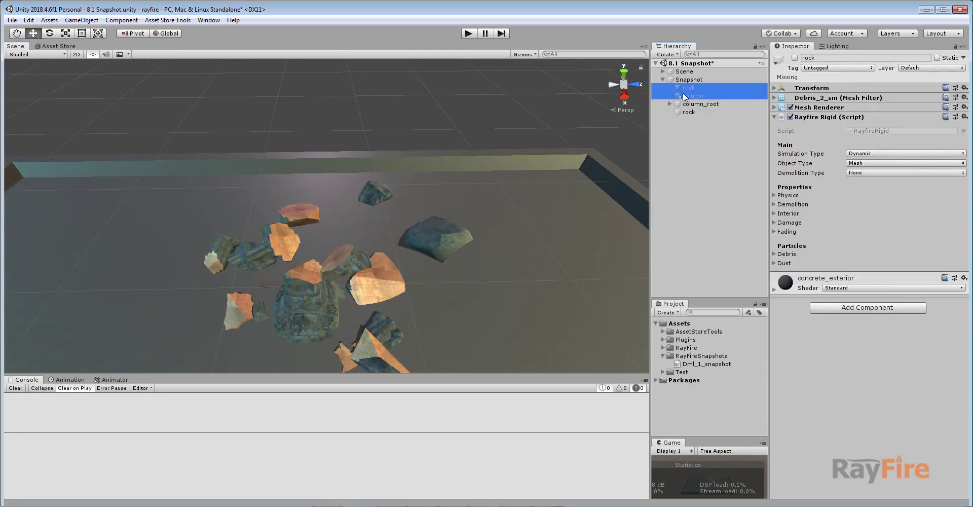
{"action": "left_click", "coordinate": [682, 95], "text": "shift"}
{"action": "key", "text": "Delete"}
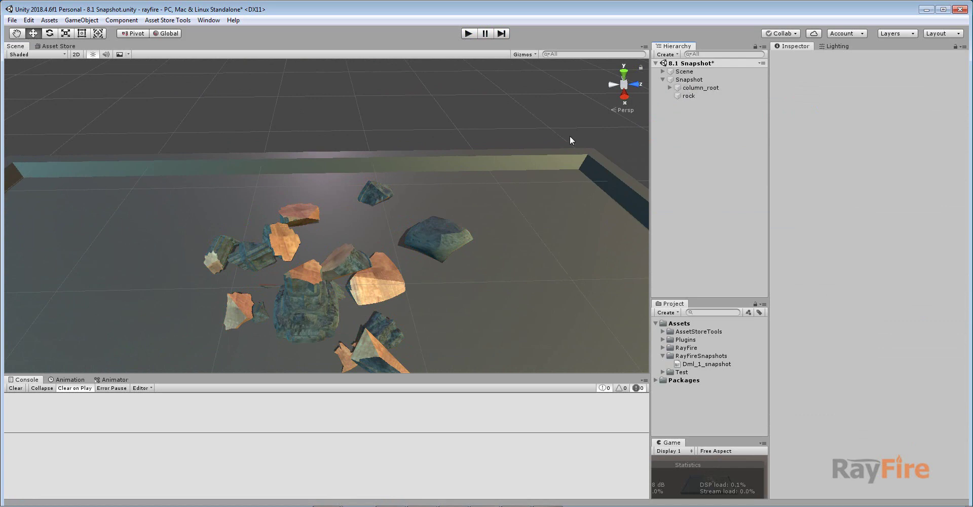
{"action": "left_click", "coordinate": [680, 81]}
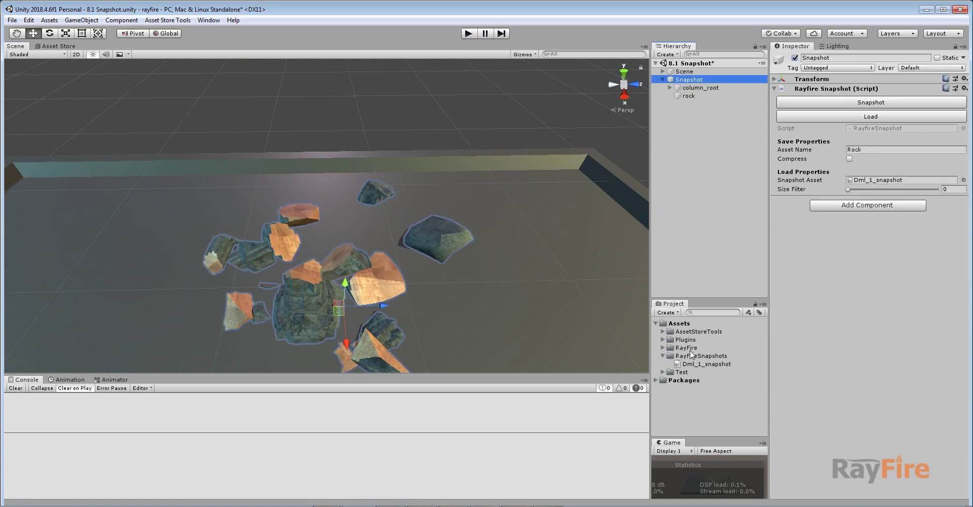
Step: Add a Rayfire Combine component to the Snapshot object and combine its children into a single mesh
{"action": "left_click", "coordinate": [825, 206]}
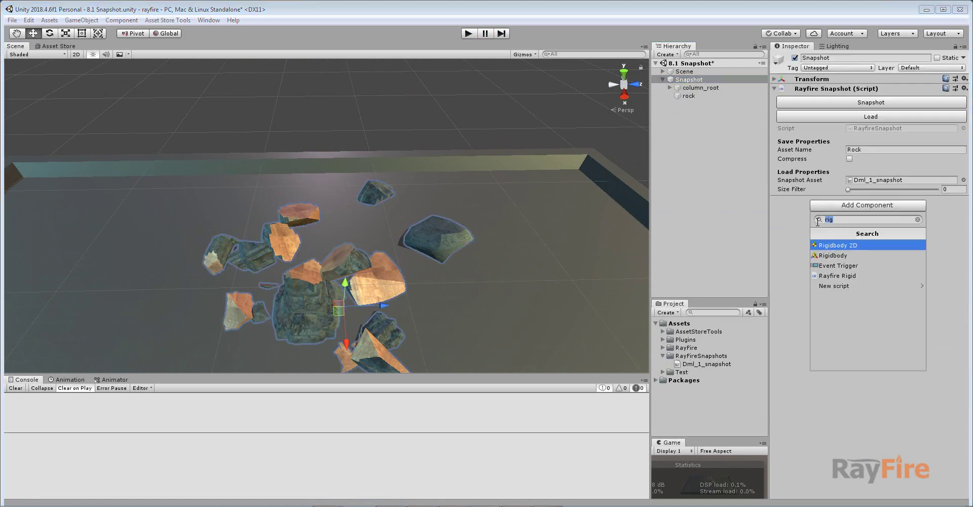
{"action": "type", "text": "com"}
{"action": "key", "text": "Down"}
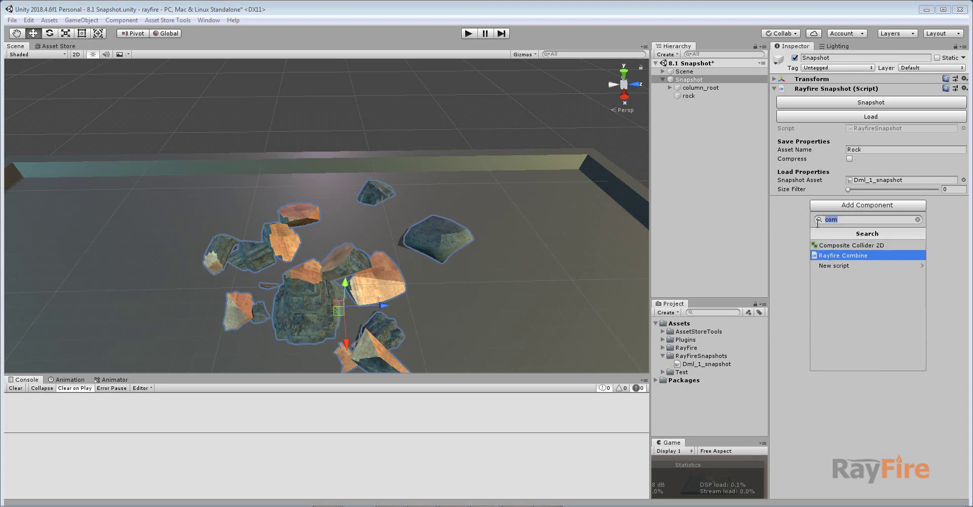
{"action": "key", "text": "Return"}
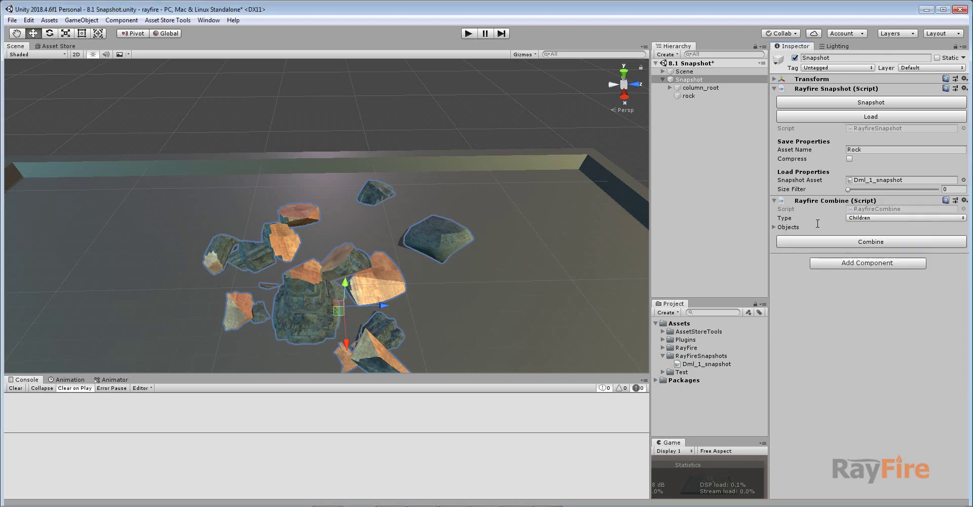
{"action": "left_click", "coordinate": [862, 243]}
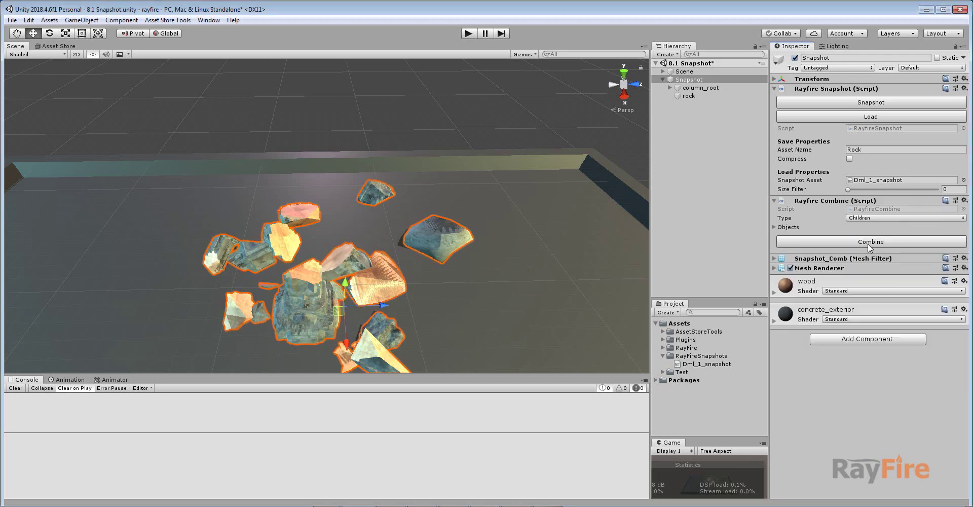
Step: Delete the column_root and rock children from the Snapshot group
{"action": "middle_click_drag", "start_coordinate": [407, 277], "coordinate": [366, 222]}
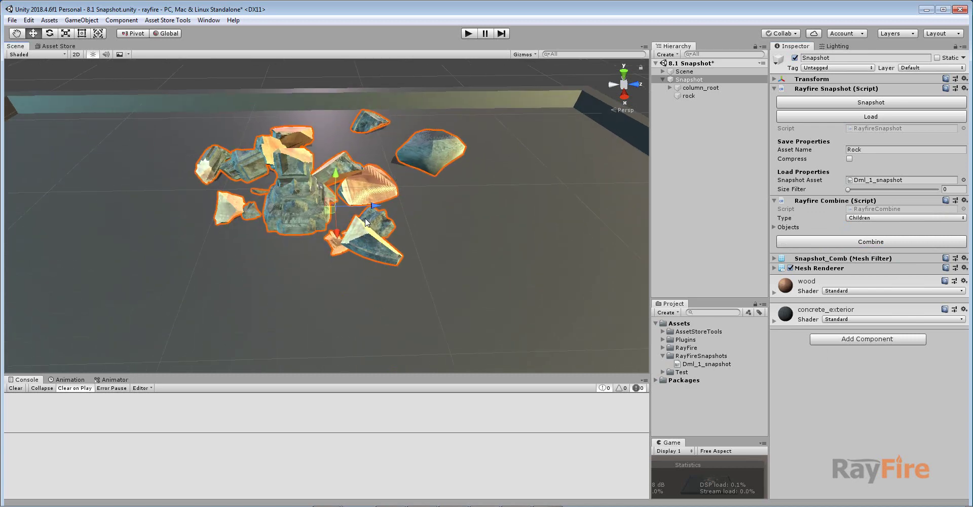
{"action": "left_click", "coordinate": [690, 88]}
{"action": "left_click", "coordinate": [690, 95], "text": "ctrl"}
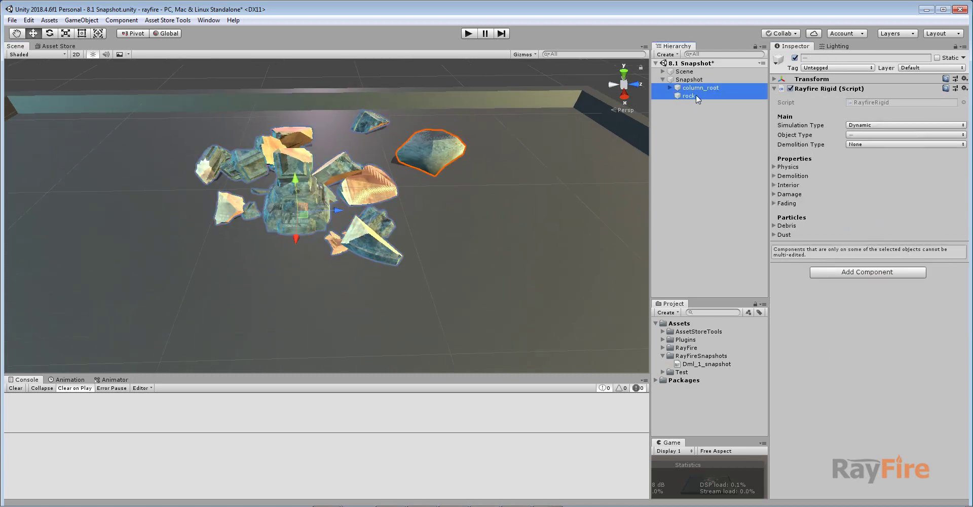
{"action": "key", "text": "Delete"}
{"action": "middle_click_drag", "start_coordinate": [503, 134], "coordinate": [494, 148]}
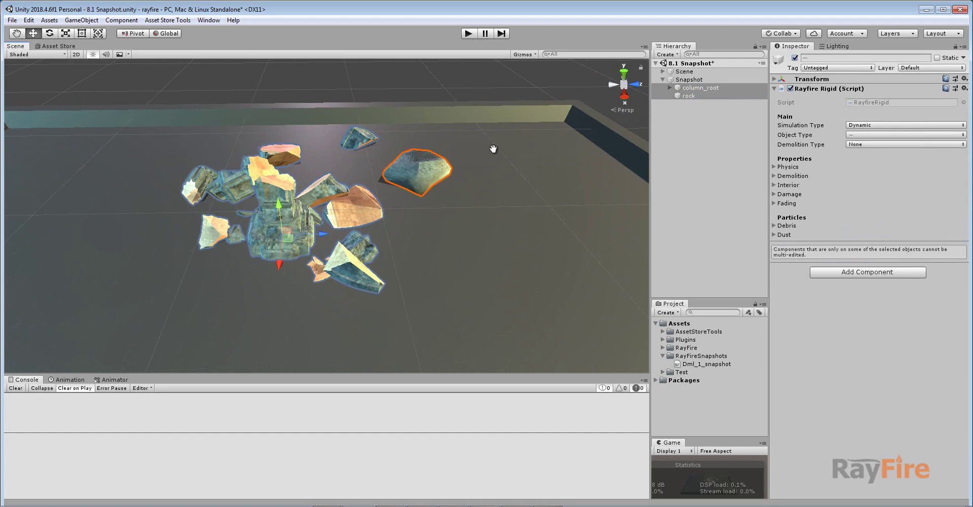
Step: Remove the Rayfire Combine and Rayfire Snapshot components from the Snapshot object
{"action": "left_click", "coordinate": [692, 81]}
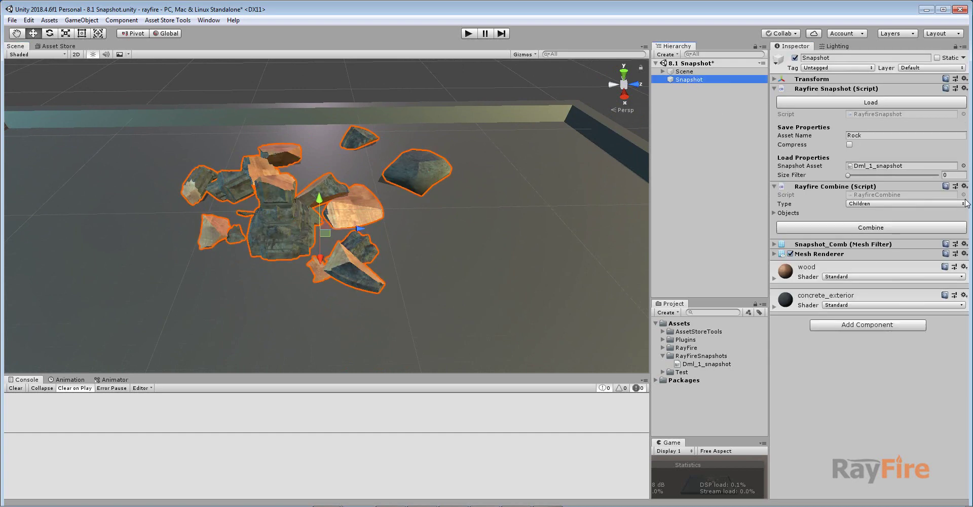
{"action": "left_click", "coordinate": [964, 188]}
{"action": "left_click", "coordinate": [925, 212]}
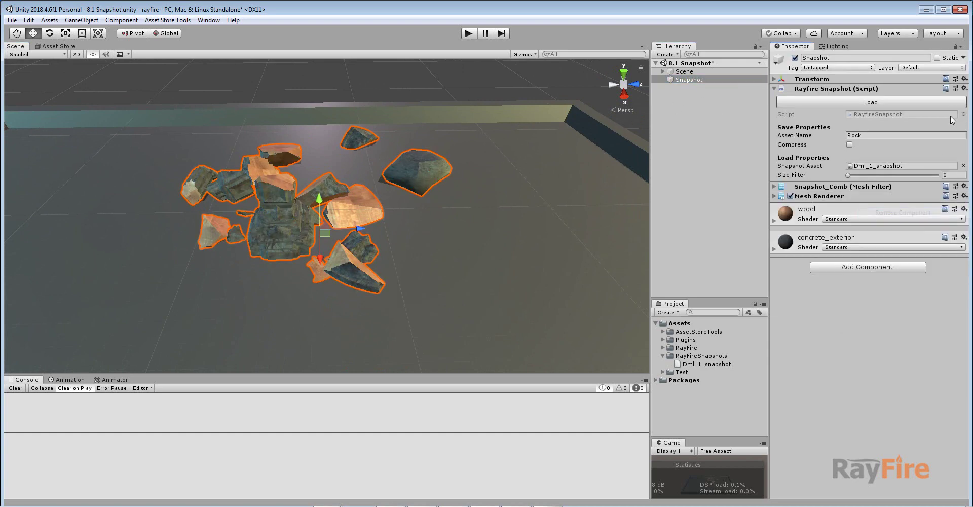
{"action": "left_click", "coordinate": [965, 89]}
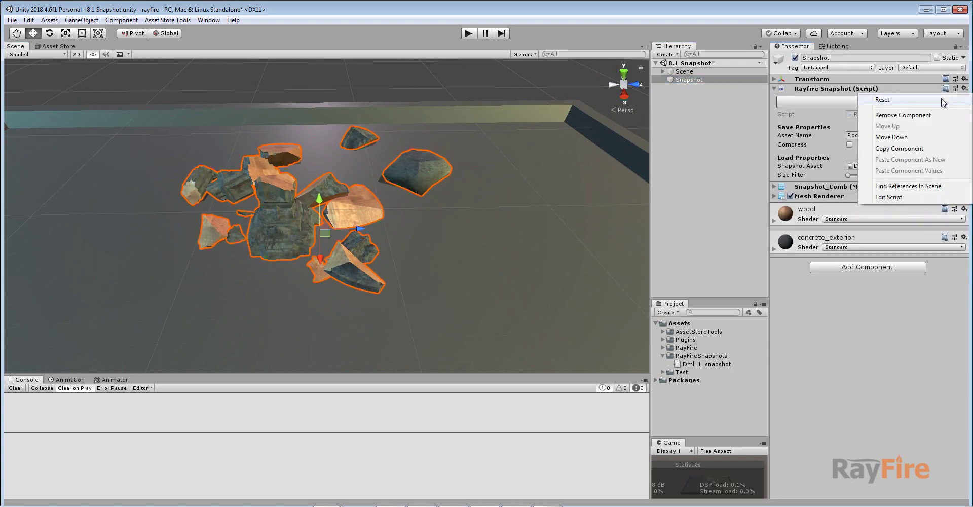
{"action": "left_click", "coordinate": [900, 117]}
Step: Examine the Snapshot object's mesh and renderer properties and preview the Snapshot_Comb mesh from another angle
{"action": "left_click", "coordinate": [774, 89]}
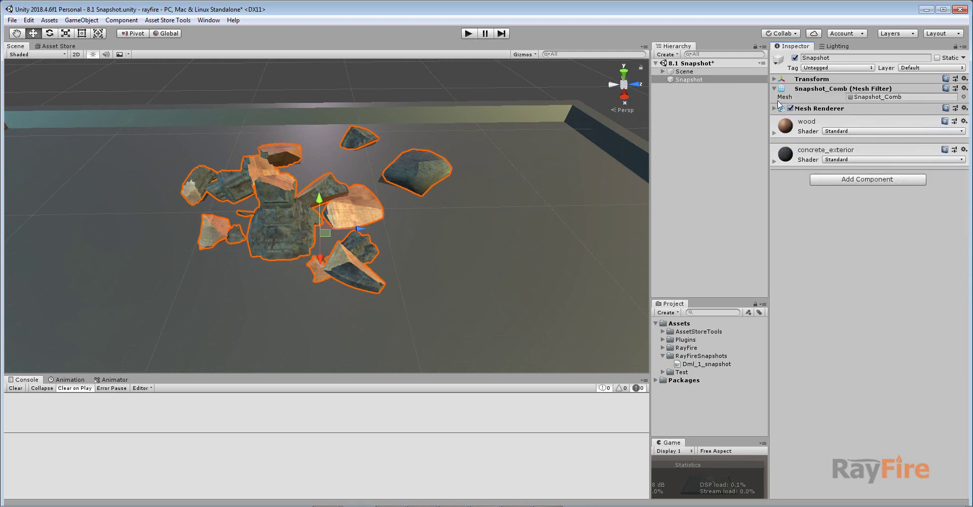
{"action": "left_click", "coordinate": [774, 108]}
{"action": "double_click", "coordinate": [872, 96]}
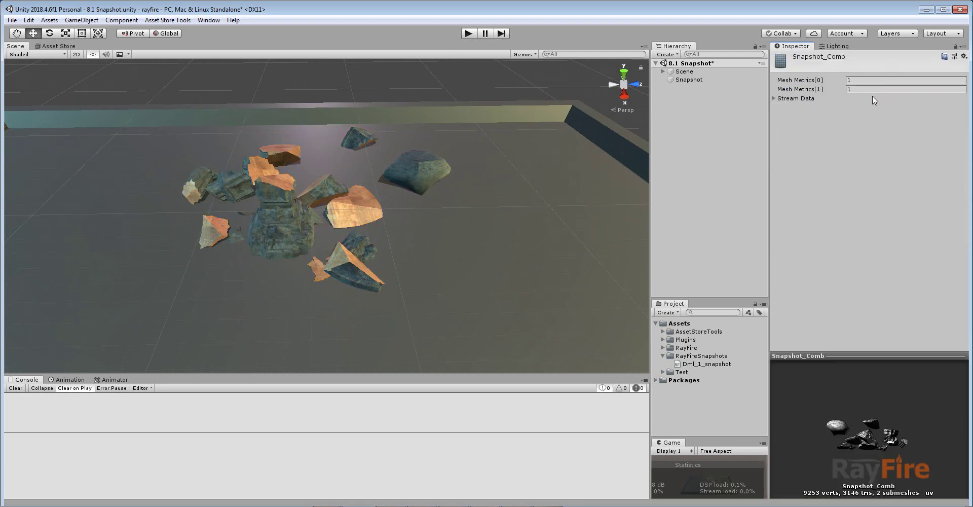
{"action": "left_click", "coordinate": [871, 96]}
{"action": "left_click_drag", "start_coordinate": [873, 399], "coordinate": [801, 400]}
{"action": "left_click", "coordinate": [692, 82]}
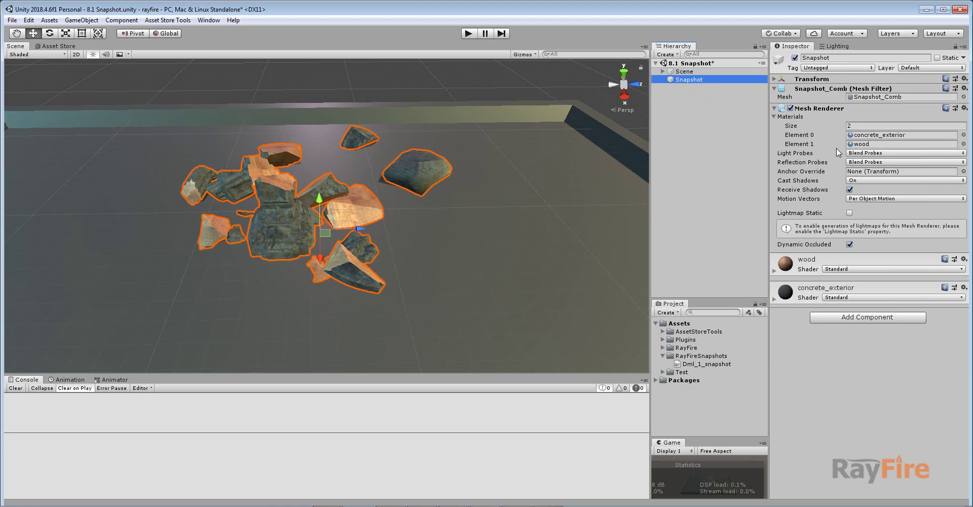
Step: Move the combined Snapshot mesh across the floor toward a corner of the walled platform
{"action": "left_click_drag", "start_coordinate": [527, 158], "coordinate": [436, 198], "text": "alt"}
{"action": "left_click_drag", "start_coordinate": [276, 247], "coordinate": [223, 295]}
{"action": "scroll", "coordinate": [223, 295], "scroll_direction": "down", "scroll_amount": 4}
{"action": "middle_click_drag", "start_coordinate": [223, 295], "coordinate": [314, 225]}
{"action": "left_click_drag", "start_coordinate": [314, 226], "coordinate": [363, 218], "text": "alt"}
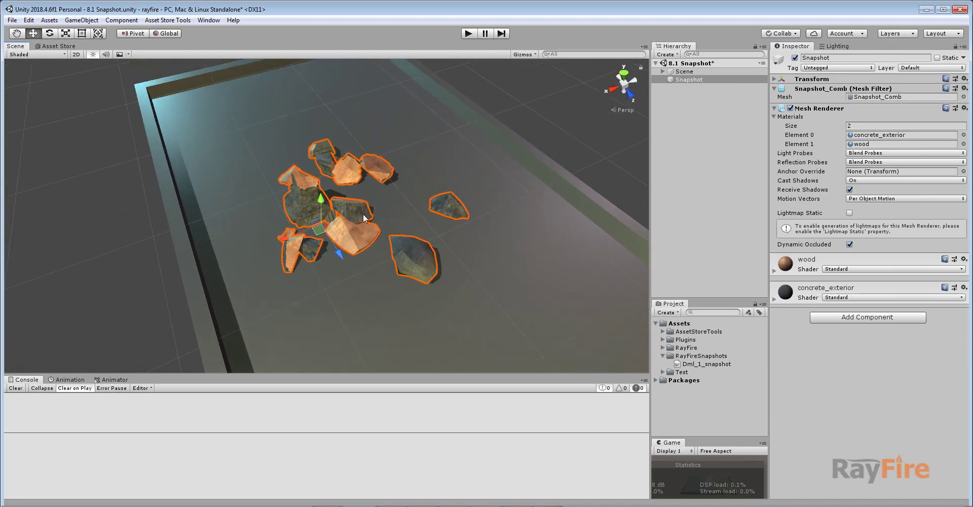
{"action": "scroll", "coordinate": [319, 210], "scroll_direction": "up", "scroll_amount": 8}
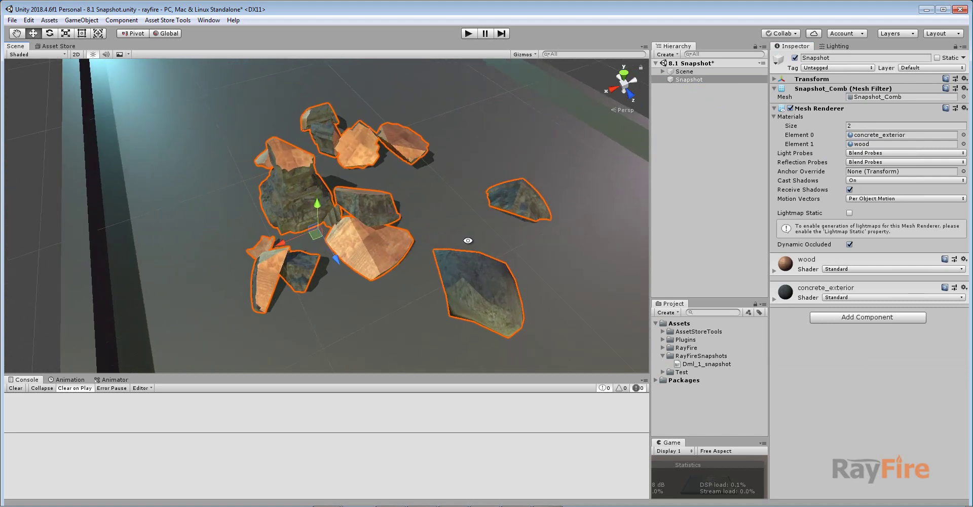
{"action": "left_click_drag", "start_coordinate": [467, 239], "coordinate": [313, 208], "text": "alt"}
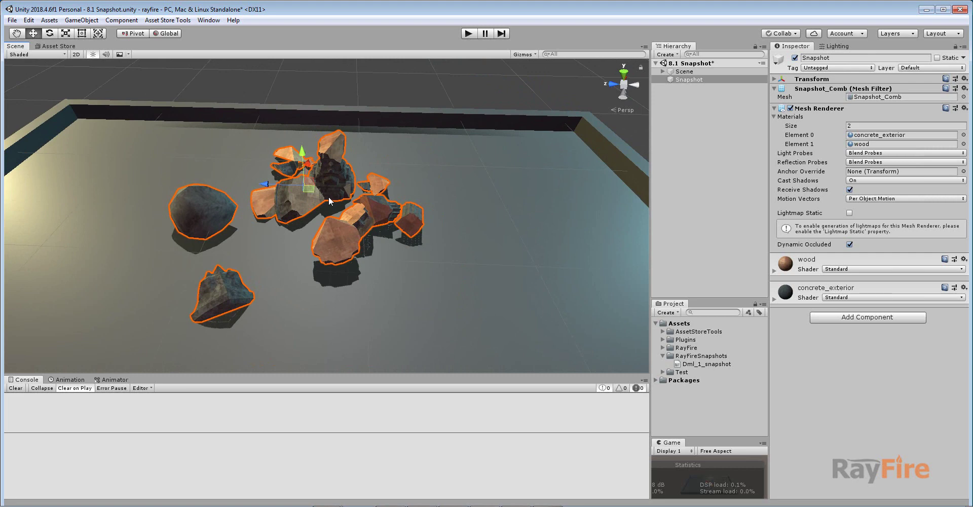
{"action": "left_click_drag", "start_coordinate": [308, 189], "coordinate": [436, 174]}
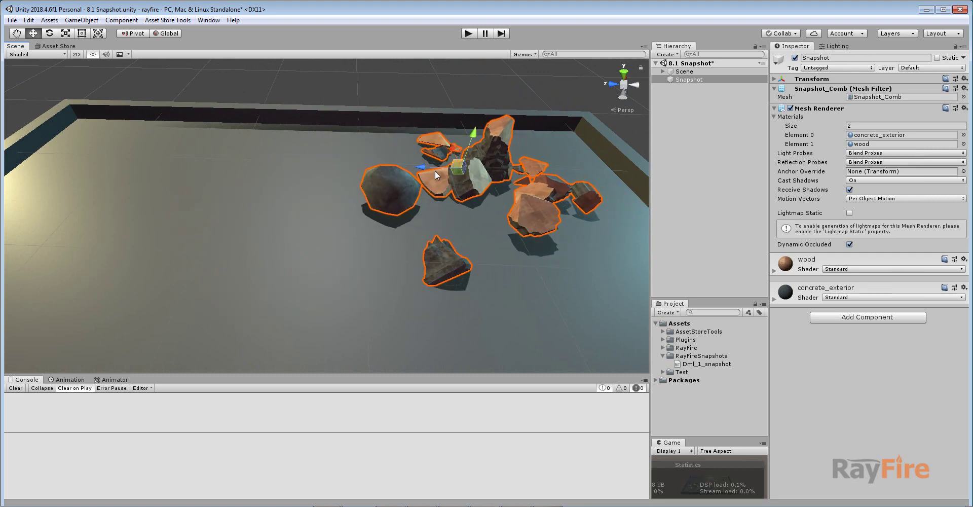
{"action": "left_click_drag", "start_coordinate": [496, 206], "coordinate": [456, 151], "text": "alt"}
{"action": "left_click_drag", "start_coordinate": [274, 162], "coordinate": [527, 170], "text": "alt"}
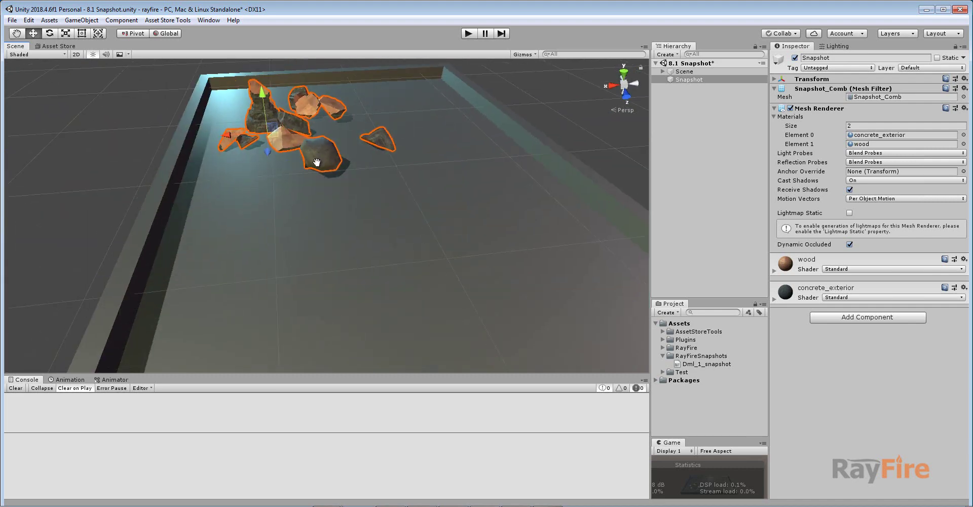
{"action": "middle_click_drag", "start_coordinate": [315, 161], "coordinate": [316, 206]}
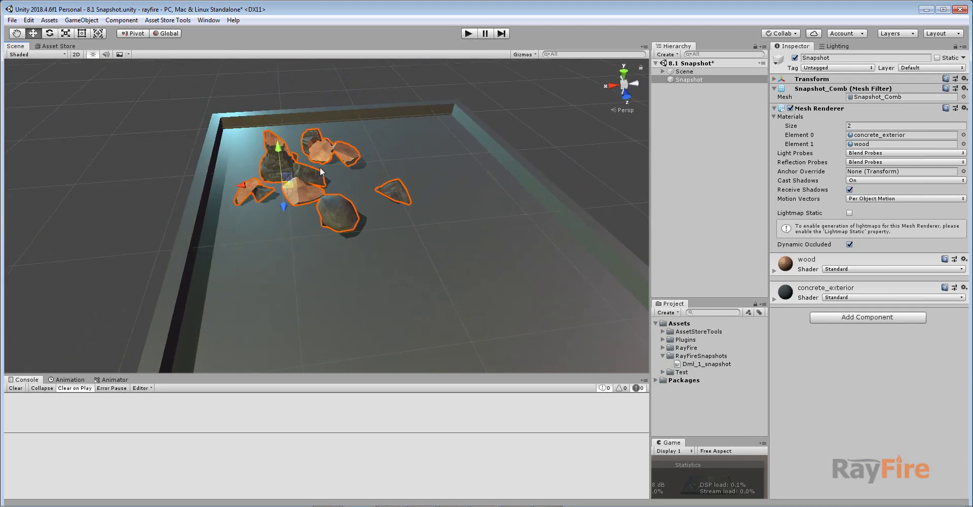
Step: Duplicate the combined Snapshot mesh, making the copy smaller and rotated relative to the original
{"action": "left_click_drag", "start_coordinate": [320, 172], "coordinate": [613, 213], "text": "alt"}
{"action": "key", "text": "ctrl+d"}
{"action": "key", "text": "r"}
{"action": "key", "text": "e"}
{"action": "key", "text": "w"}
{"action": "key", "text": "e"}
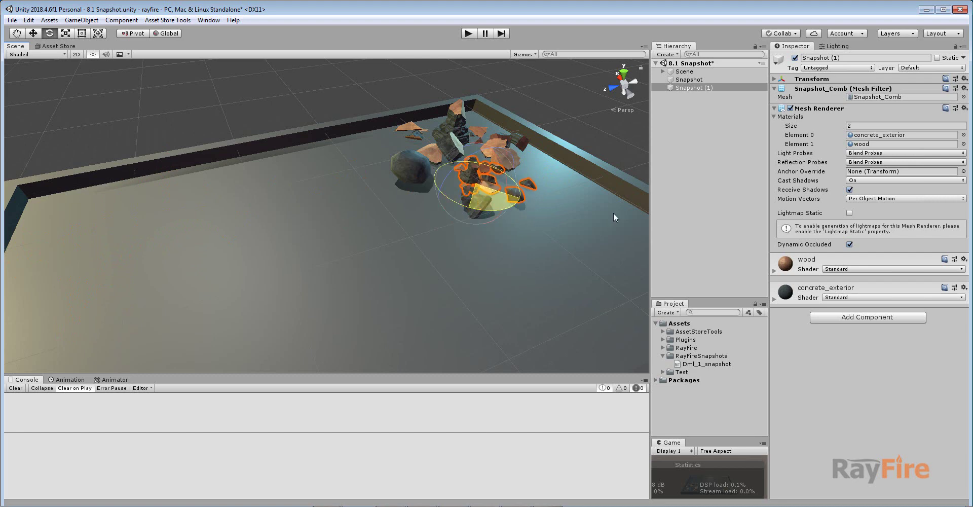
Step: Move the smaller copy along the wall away from the original rubble and deselect it
{"action": "key", "text": "w"}
{"action": "left_click_drag", "start_coordinate": [479, 193], "coordinate": [556, 213]}
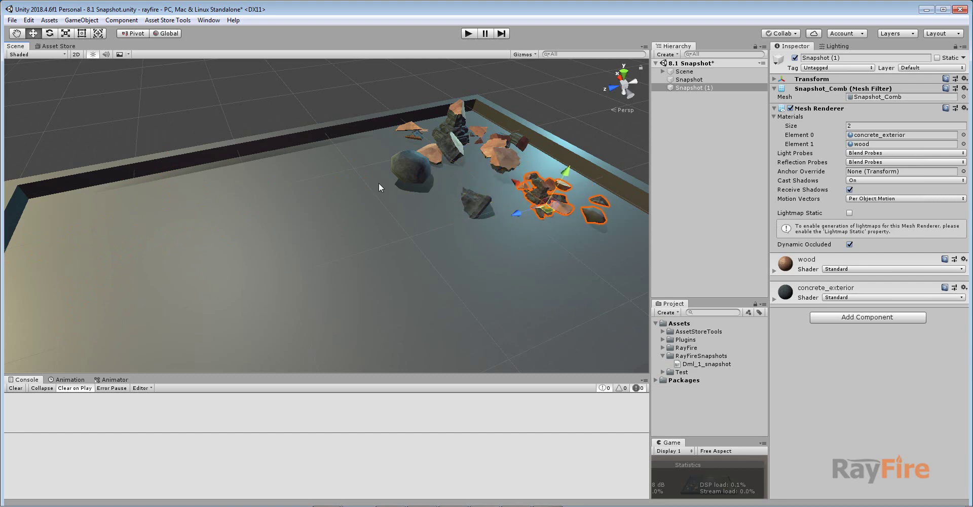
{"action": "left_click", "coordinate": [333, 109]}
{"action": "middle_click_drag", "start_coordinate": [299, 136], "coordinate": [177, 193]}
{"action": "scroll", "coordinate": [233, 230], "scroll_direction": "up", "scroll_amount": 3}
{"action": "left_click_drag", "start_coordinate": [232, 229], "coordinate": [468, 224], "text": "alt"}
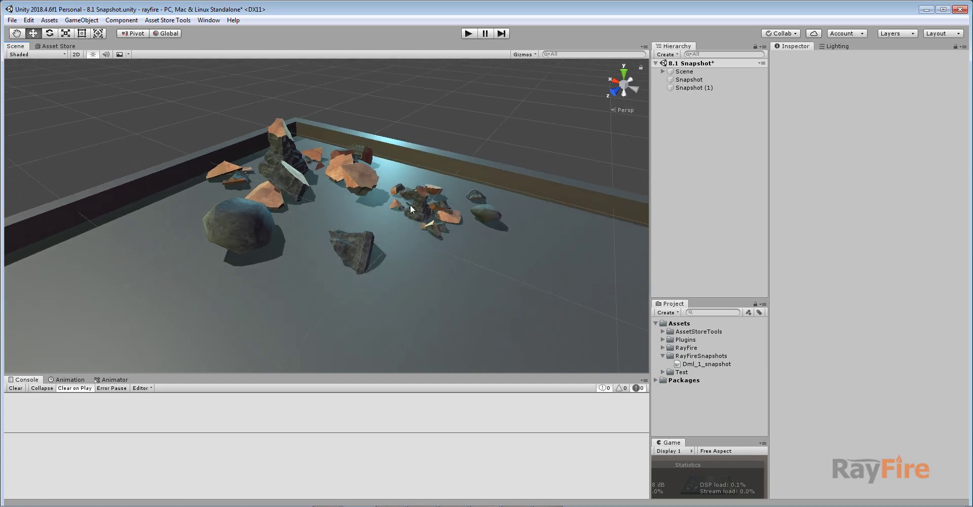